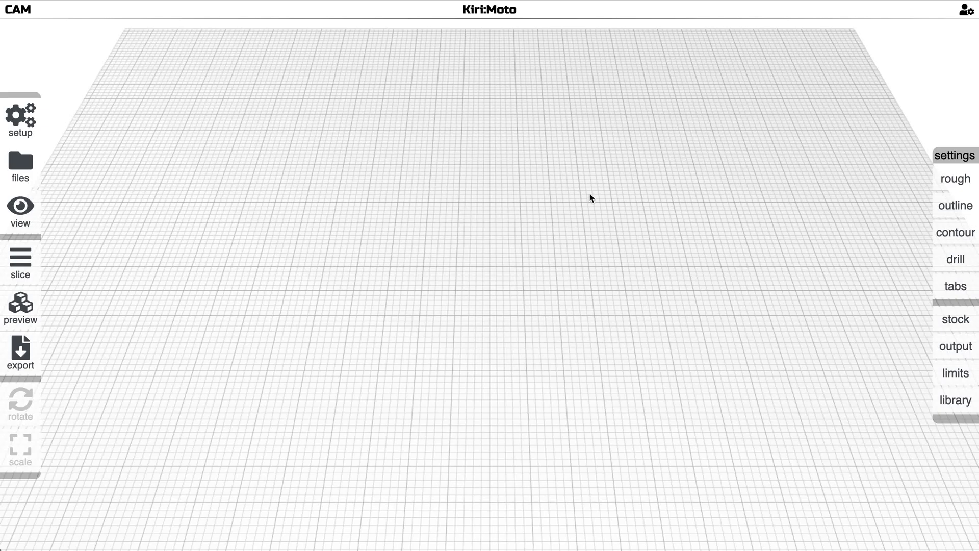
Step: Load the recent file "Test_ neck" onto the CAM workspace
key(l)
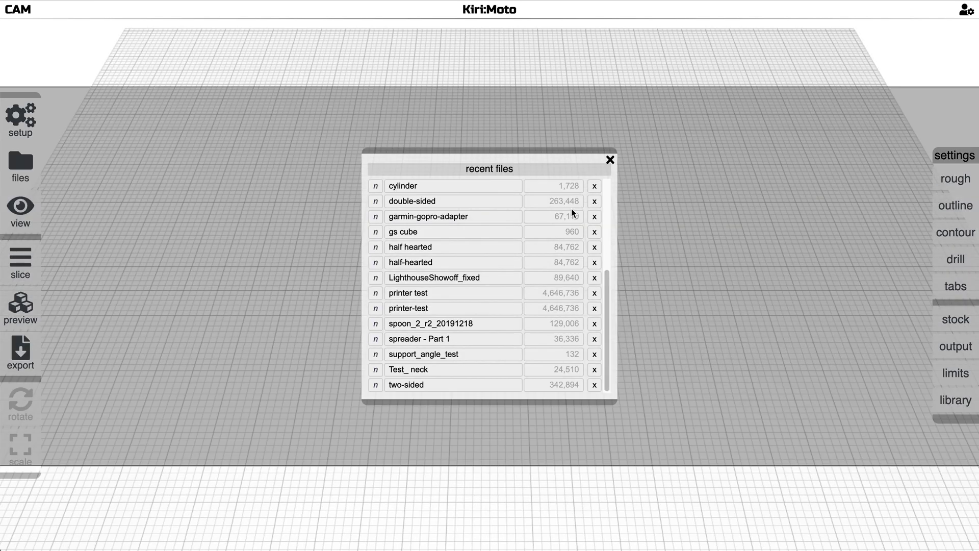
click(494, 369)
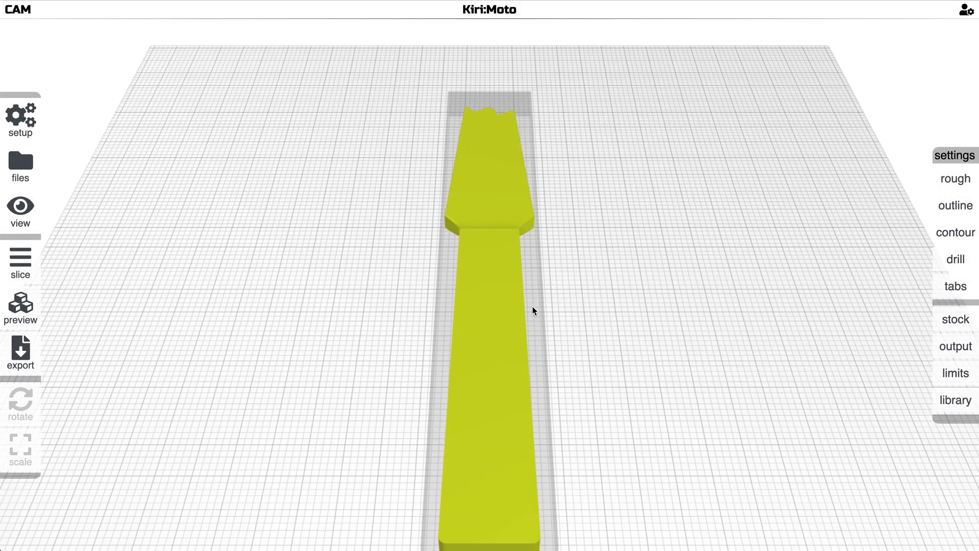
scroll(540, 293, down, 4)
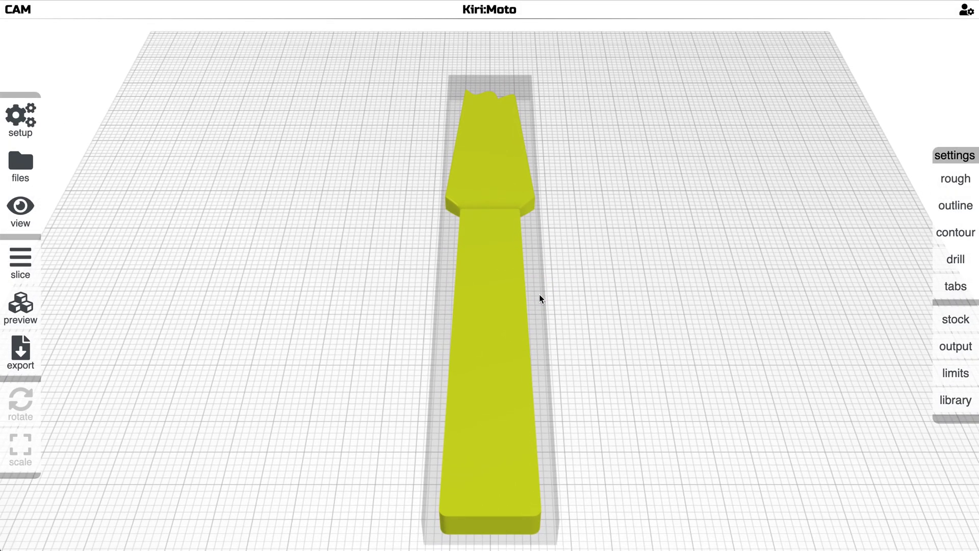
Step: Rotate the neck 90° to lie crosswise on the bed and flip it 180° so its curved side faces up
key(Right)
key(Up)
key(Up)
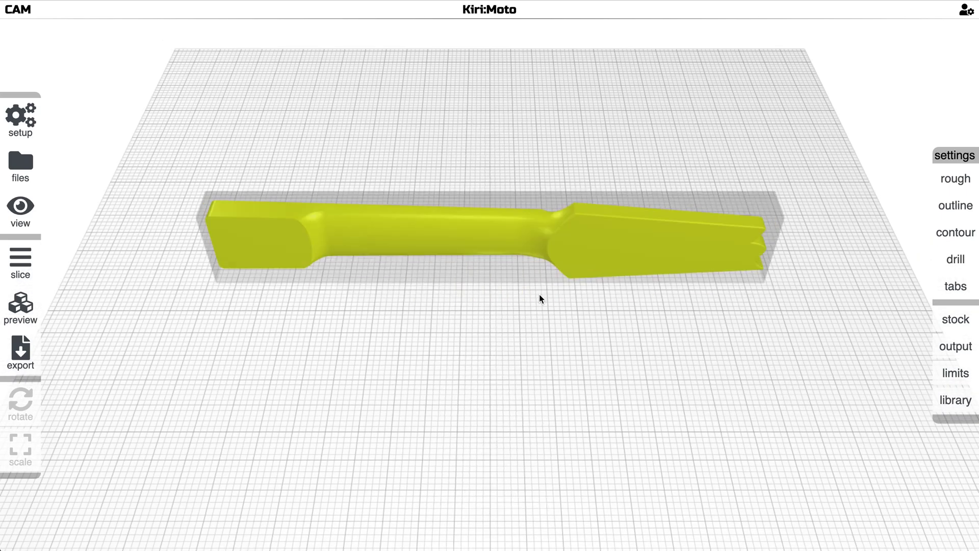
scroll(540, 293, up, 3)
scroll(535, 296, up, 4)
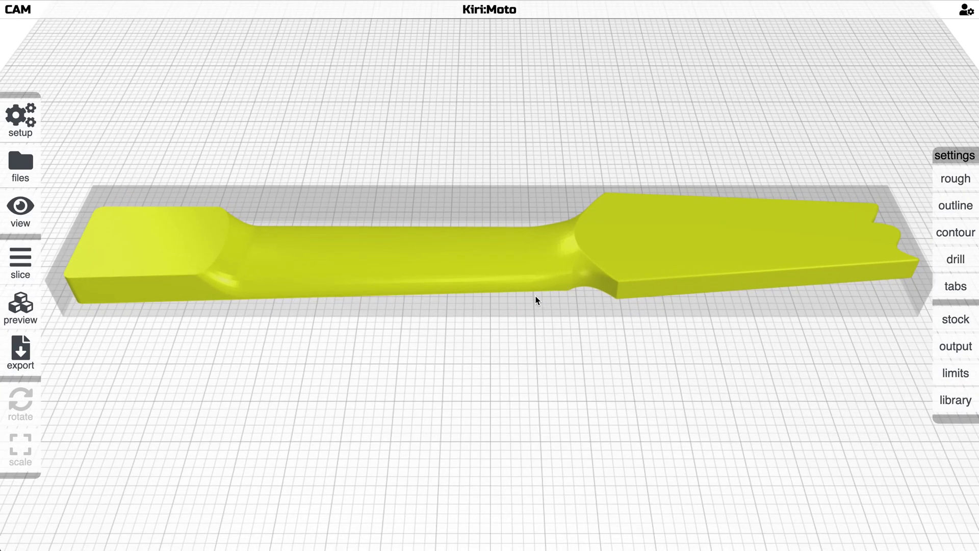
scroll(536, 296, down, 3)
Step: Examine the neck and its surrounding stock from several angles, including from underneath the bed
drag(535, 299, 607, 272)
key(e)
click(537, 187)
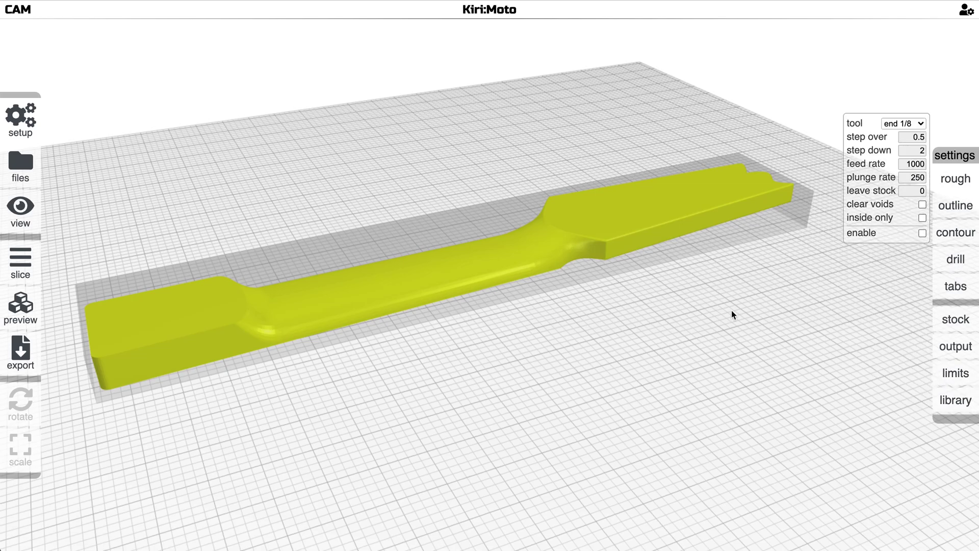
drag(732, 310, 628, 279)
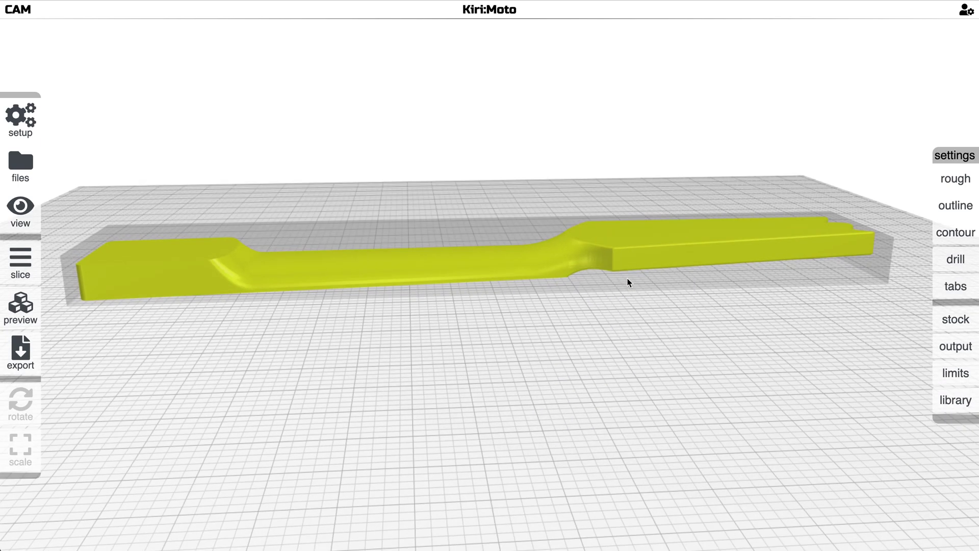
drag(684, 233, 616, 347)
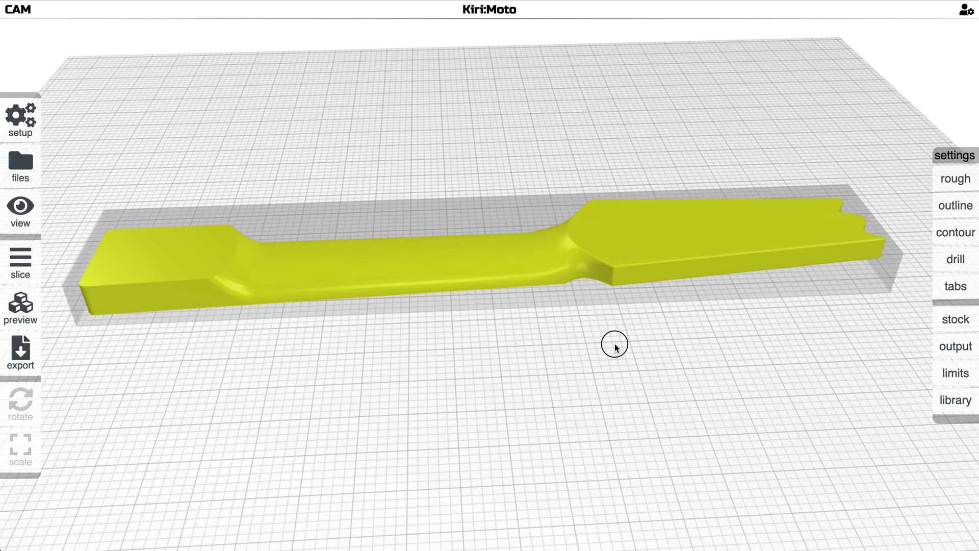
click(619, 243)
drag(577, 396, 561, 266)
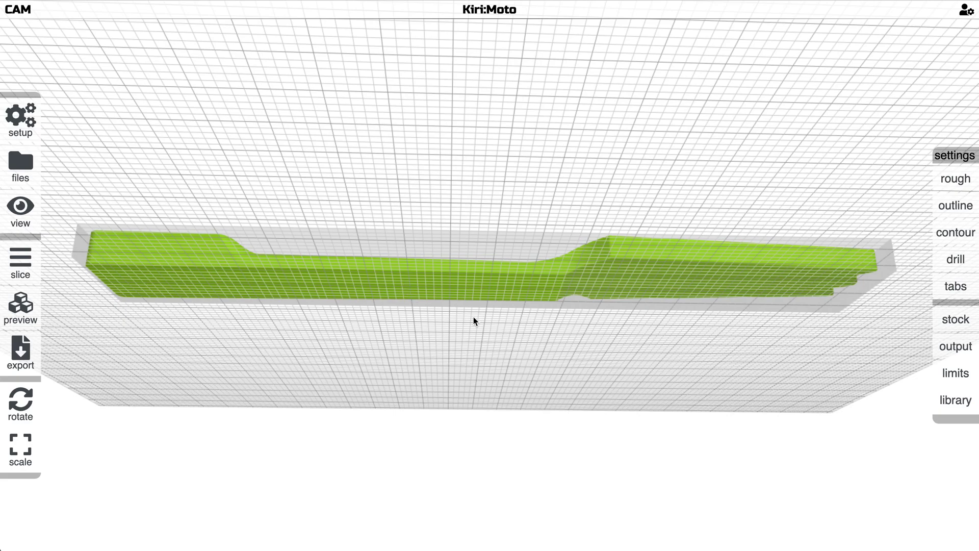
drag(473, 319, 666, 238)
drag(455, 332, 509, 397)
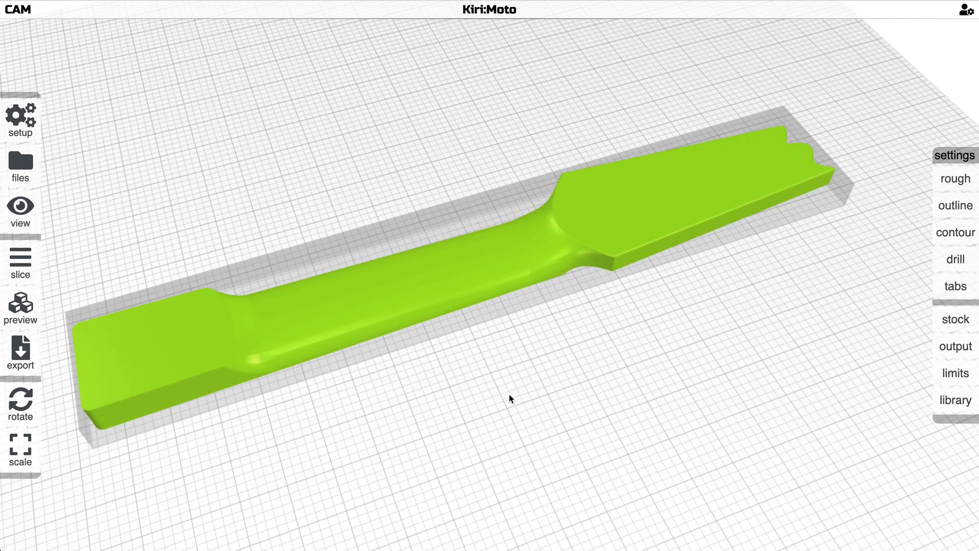
Step: Enable the roughing operation, check the Z bottom value in the cutting limits, and deselect the neck
mouse_move(956, 180)
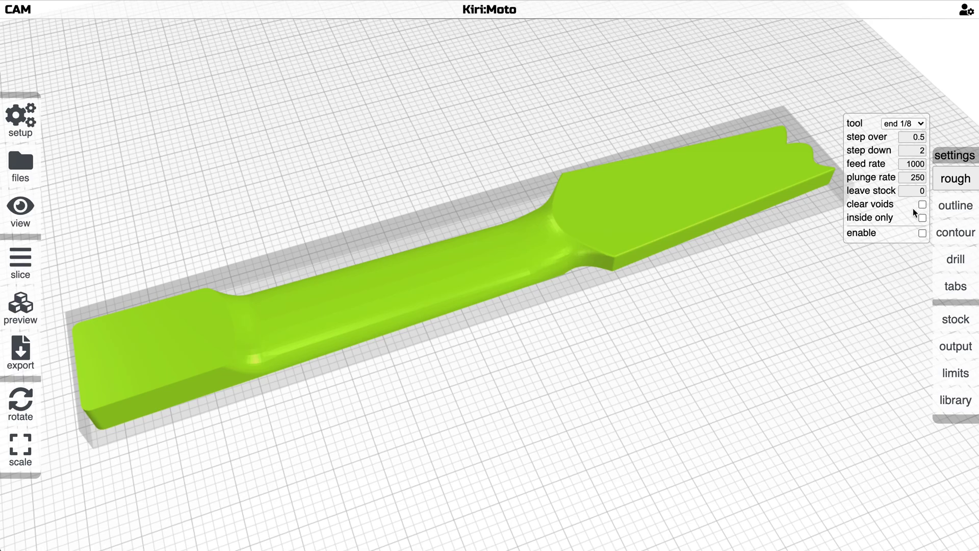
click(924, 234)
mouse_move(963, 378)
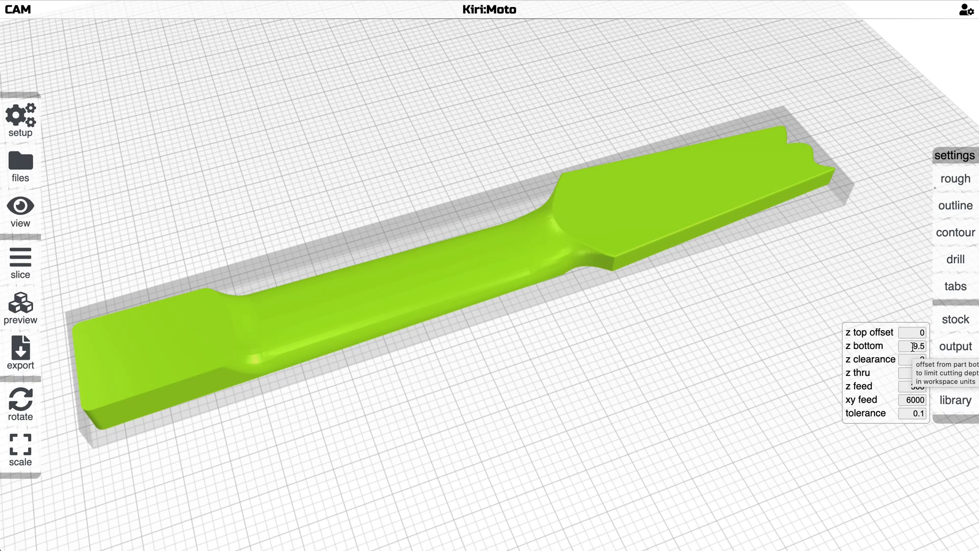
click(719, 308)
Step: Slice the neck and scrub through the individual layers to inspect the generated cuts
key(s)
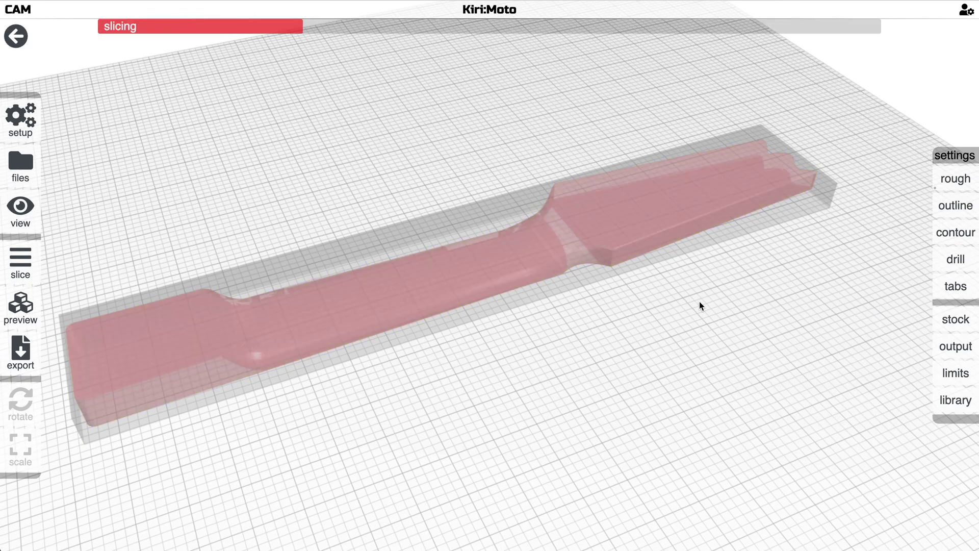
drag(699, 301, 654, 308)
scroll(687, 307, up, 1)
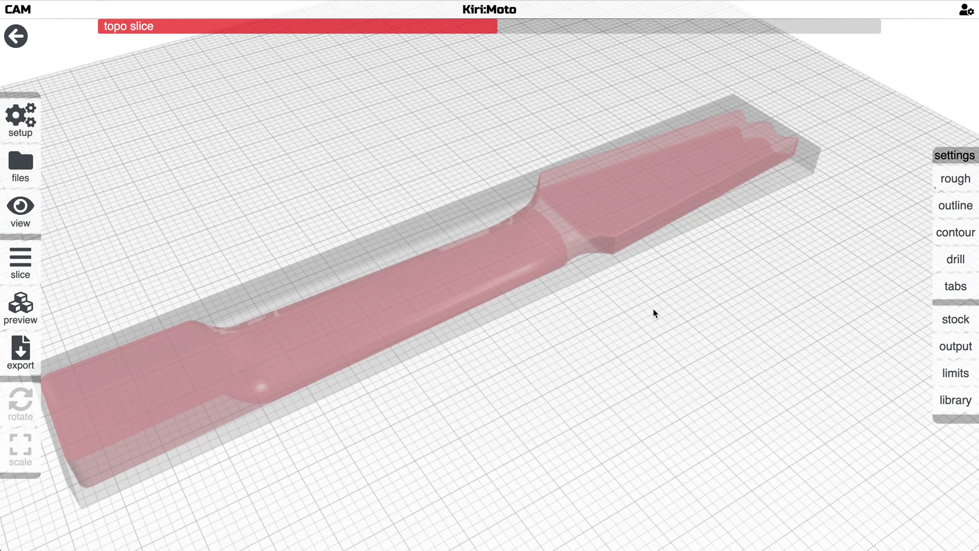
right_drag(654, 308, 699, 300)
scroll(700, 299, up, 1)
drag(723, 303, 707, 347)
drag(69, 541, 754, 549)
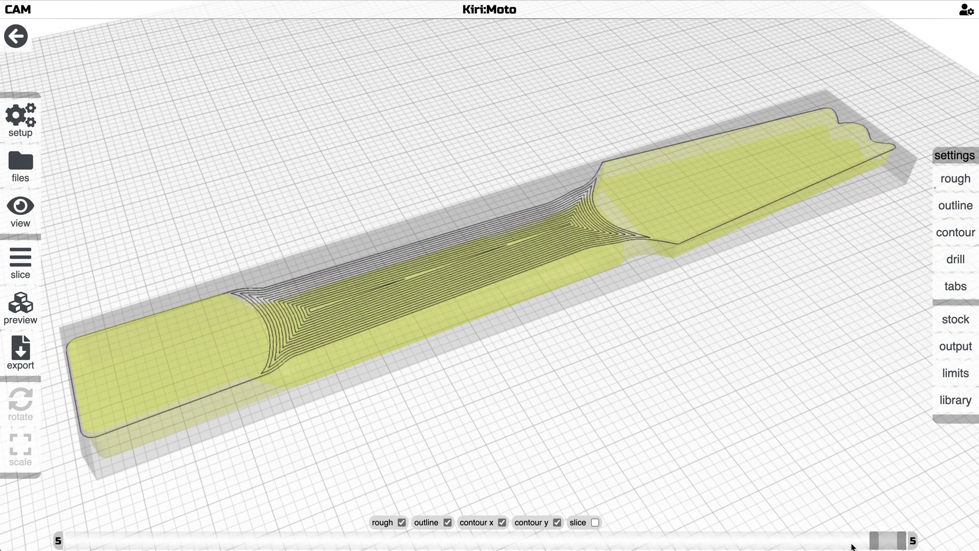
drag(874, 542, 850, 545)
Step: Preview the toolpaths over the full layer range from 0 to 57, and return to the model arrangement view
key(p)
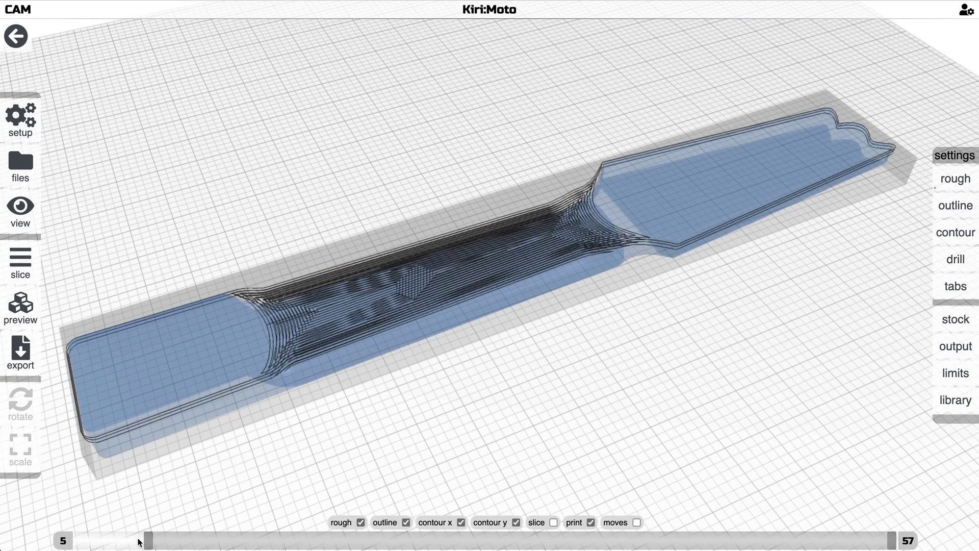
drag(147, 540, 78, 535)
drag(359, 449, 472, 340)
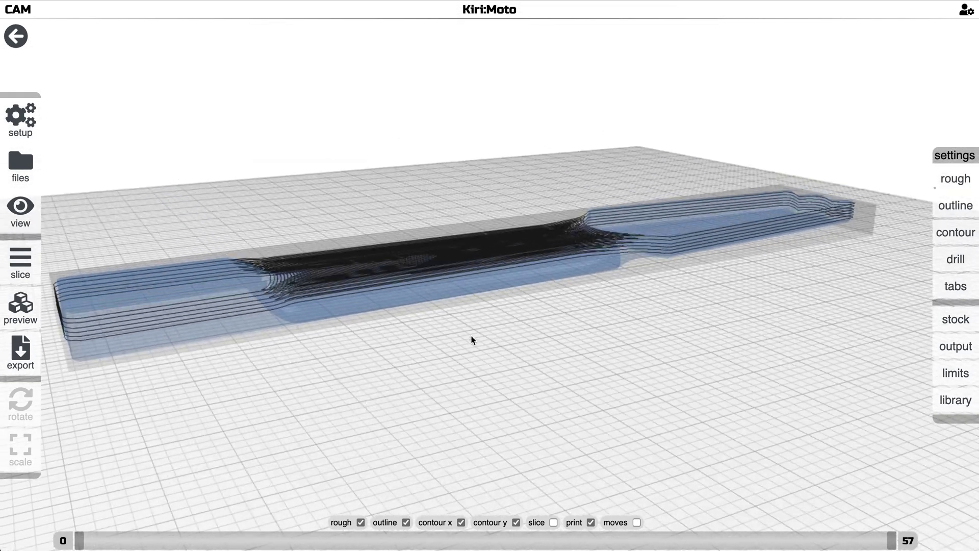
drag(272, 299, 429, 355)
click(427, 354)
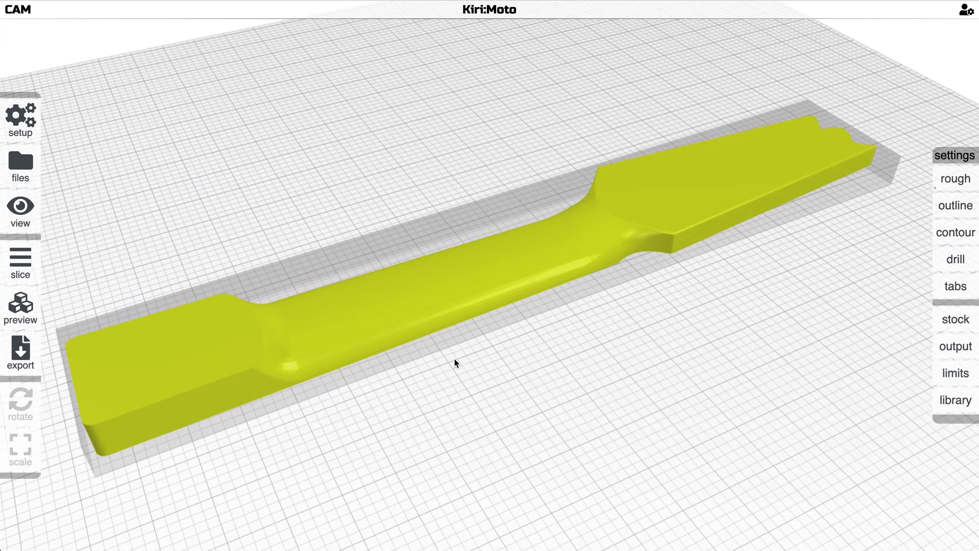
Step: Set the stock's height offset to 1
mouse_move(966, 319)
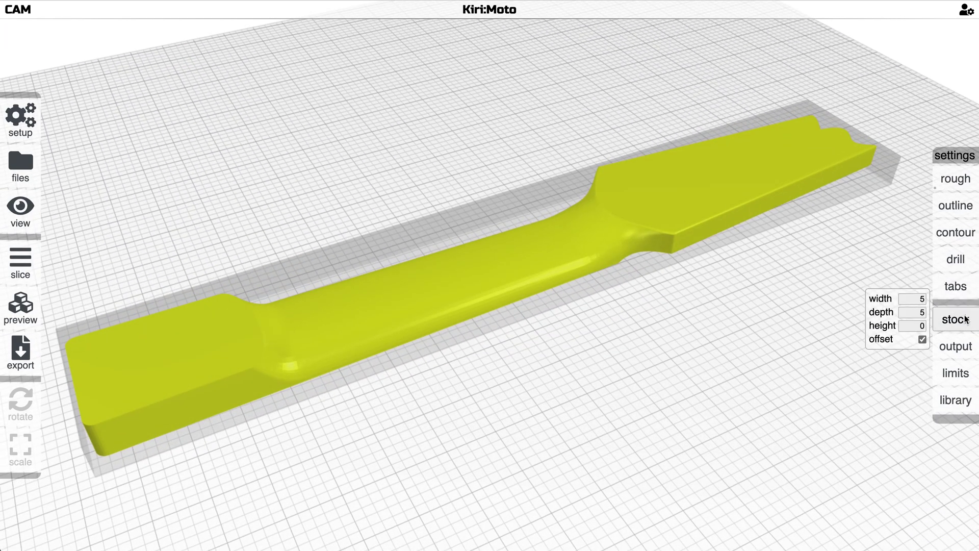
click(915, 325)
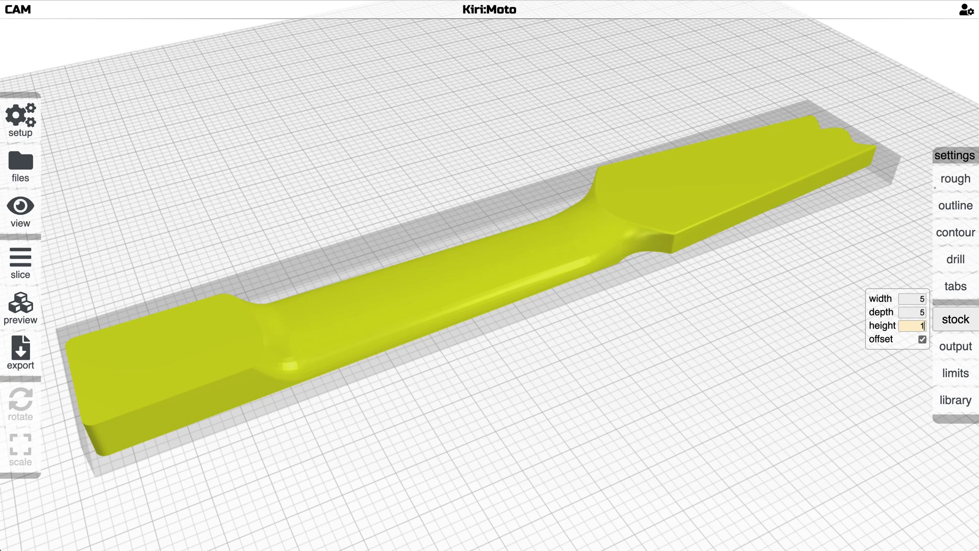
key(Return)
Step: Set the Z top offset in the cutting limits to 1
drag(796, 288, 813, 299)
mouse_move(966, 340)
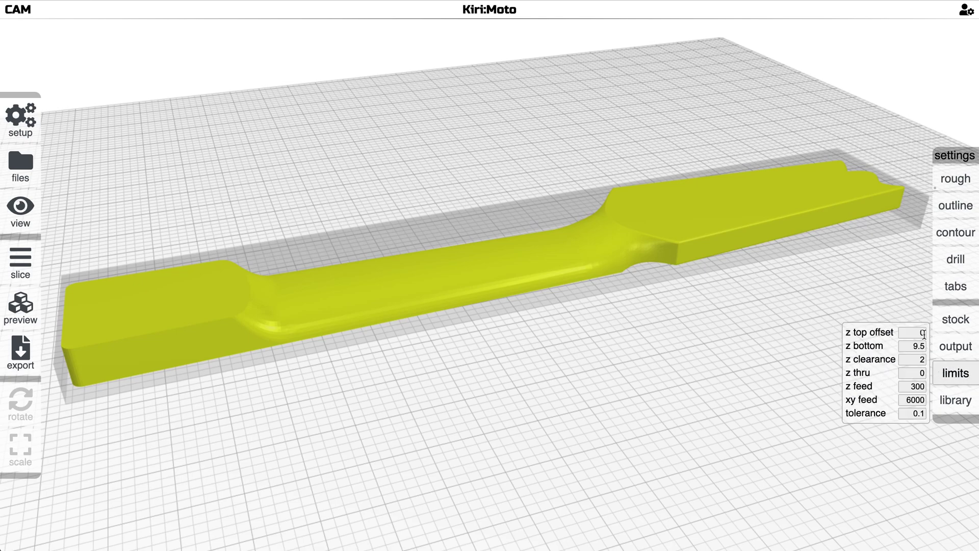
click(925, 335)
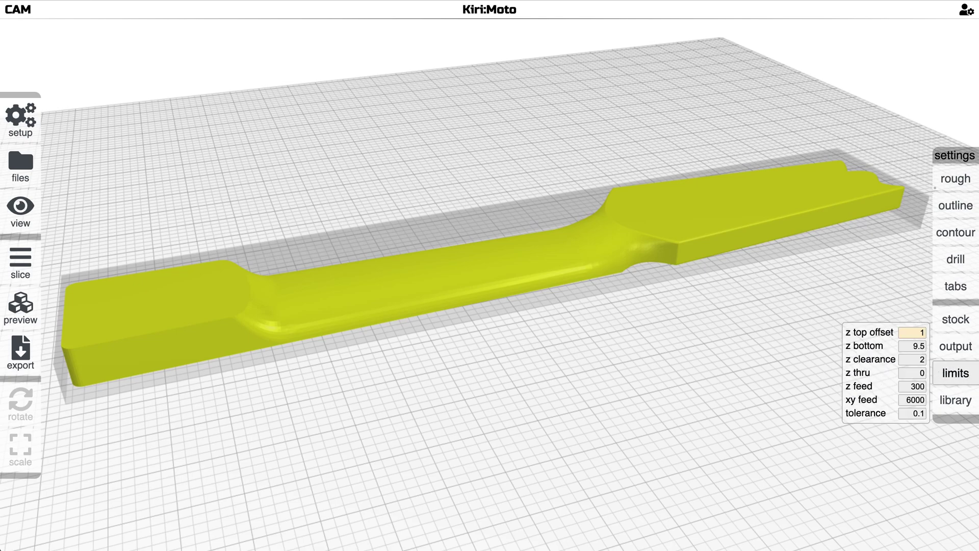
Step: Slice the neck again, inspect the result from the side, and return to the model arrangement view
drag(840, 330, 631, 227)
key(s)
scroll(652, 228, down, 2)
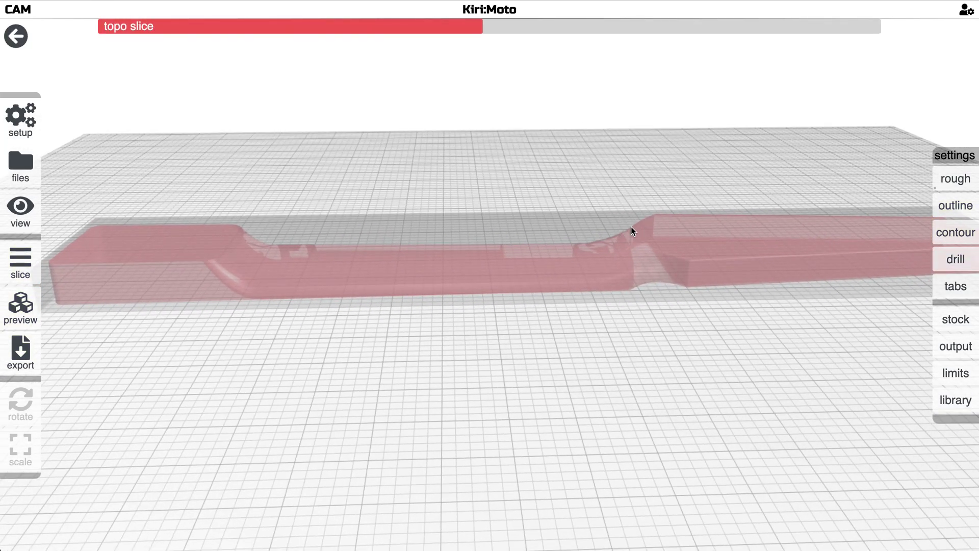
drag(434, 285, 544, 301)
drag(197, 354, 373, 359)
key(a)
Step: Flip the neck 180° to look at its flat side within the stock, and turn it back curved side up
scroll(365, 360, up, 3)
scroll(365, 360, down, 3)
key(Up)
key(Up)
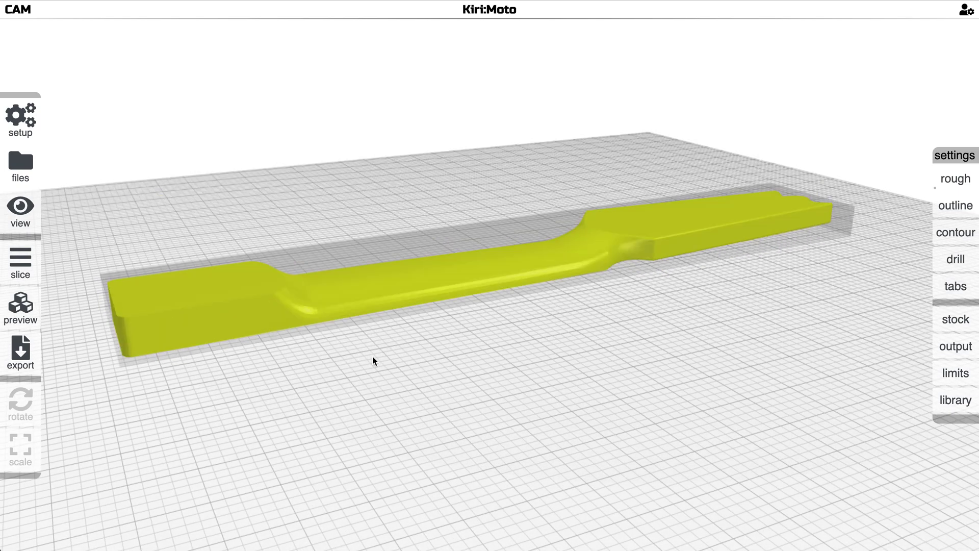
drag(372, 360, 534, 391)
key(Up)
key(Up)
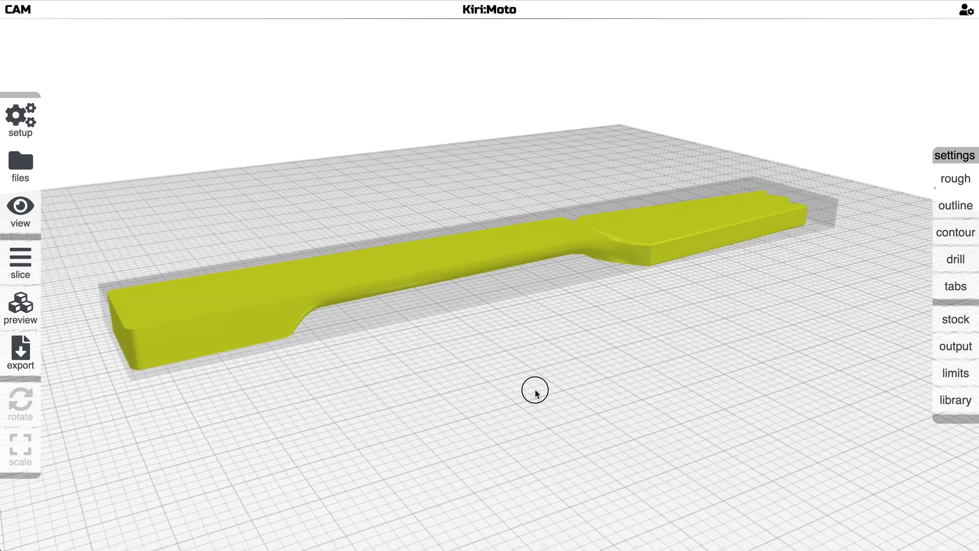
drag(648, 336, 536, 380)
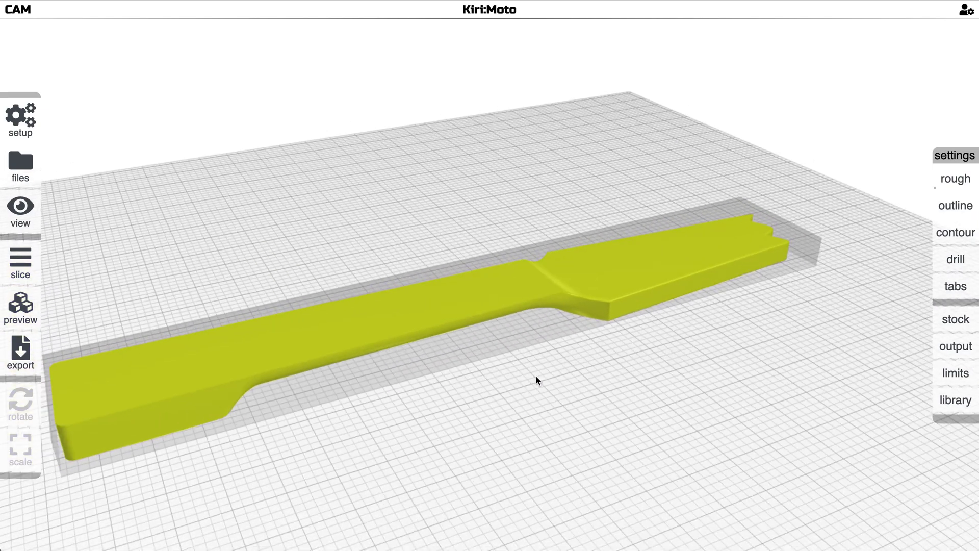
scroll(550, 377, down, 5)
scroll(565, 360, up, 2)
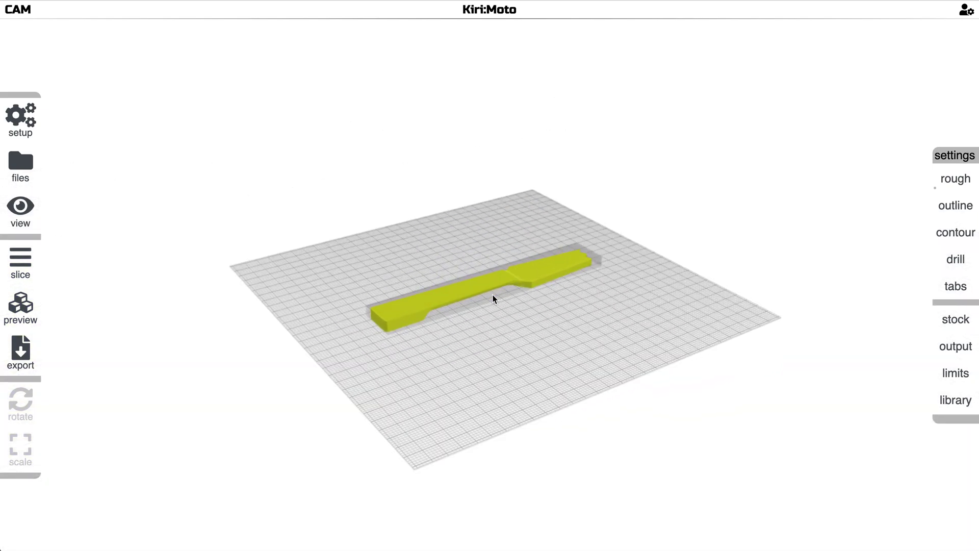
scroll(494, 298, up, 4)
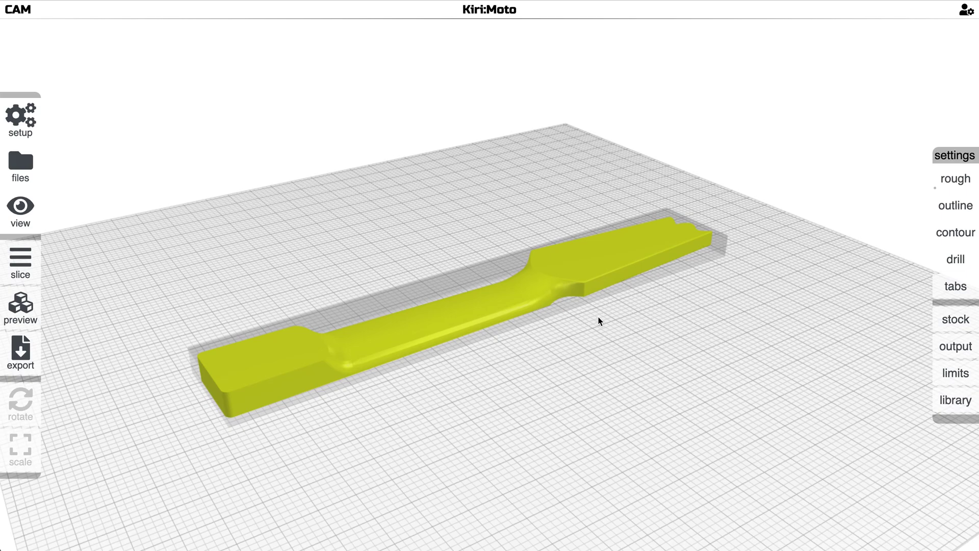
Step: Check the tabs settings and turn on registration hole drilling for aligning the flipped part
scroll(580, 335, up, 3)
drag(580, 334, 586, 344)
right_drag(587, 344, 602, 321)
drag(602, 320, 506, 333)
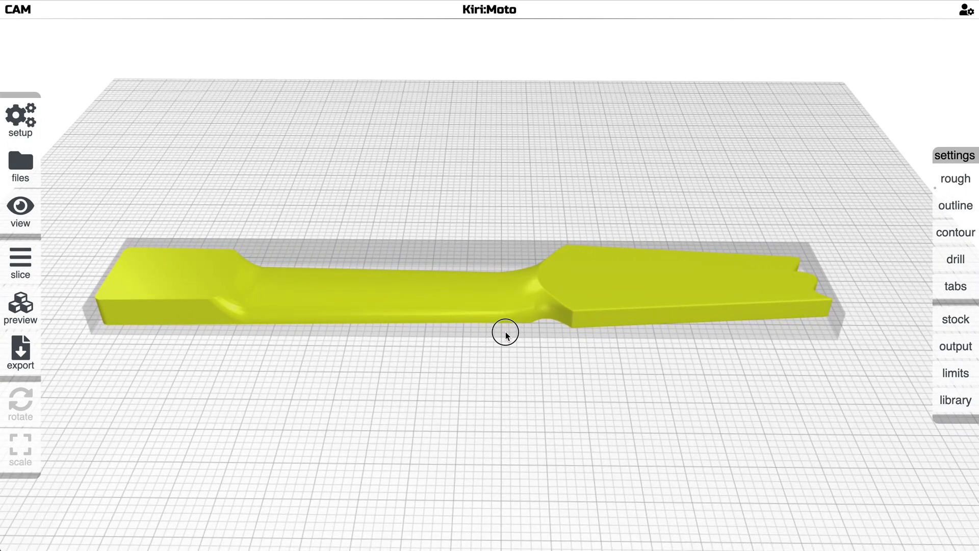
mouse_move(947, 295)
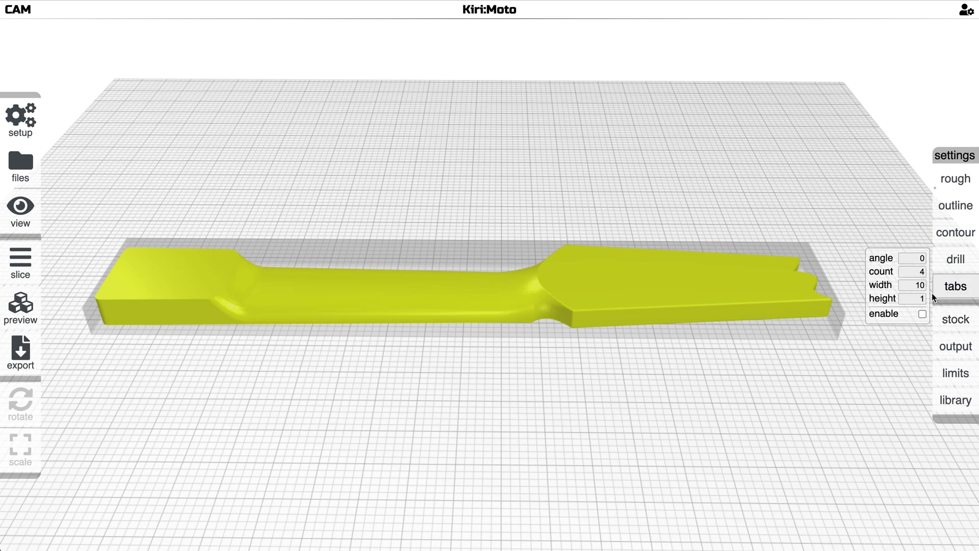
mouse_move(947, 262)
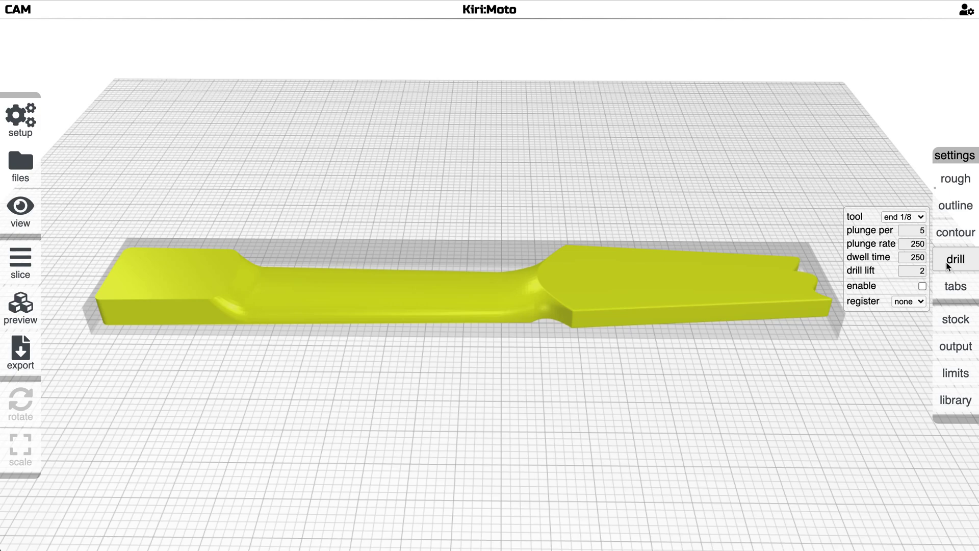
click(917, 298)
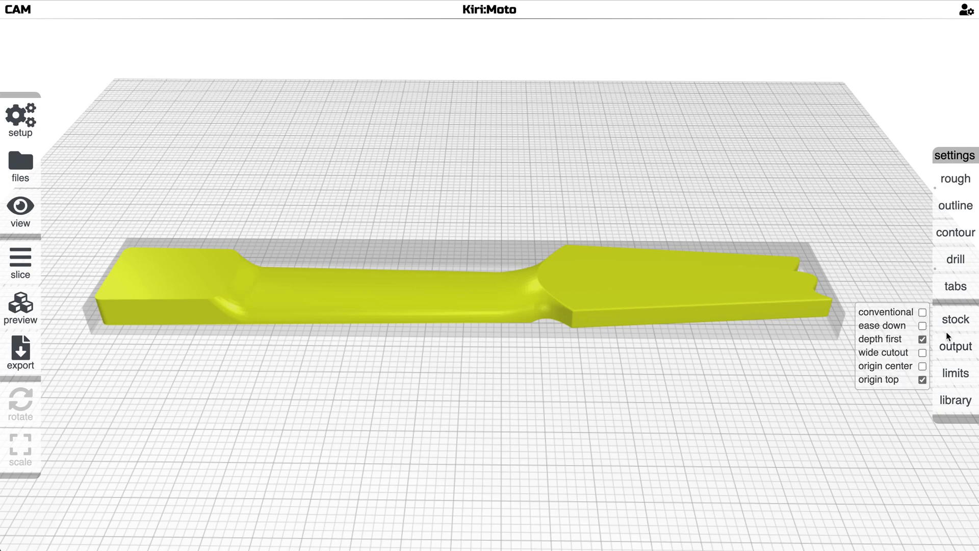
Step: Set the stock's width offset to 50 to leave extra material beyond both ends of the neck
mouse_move(936, 316)
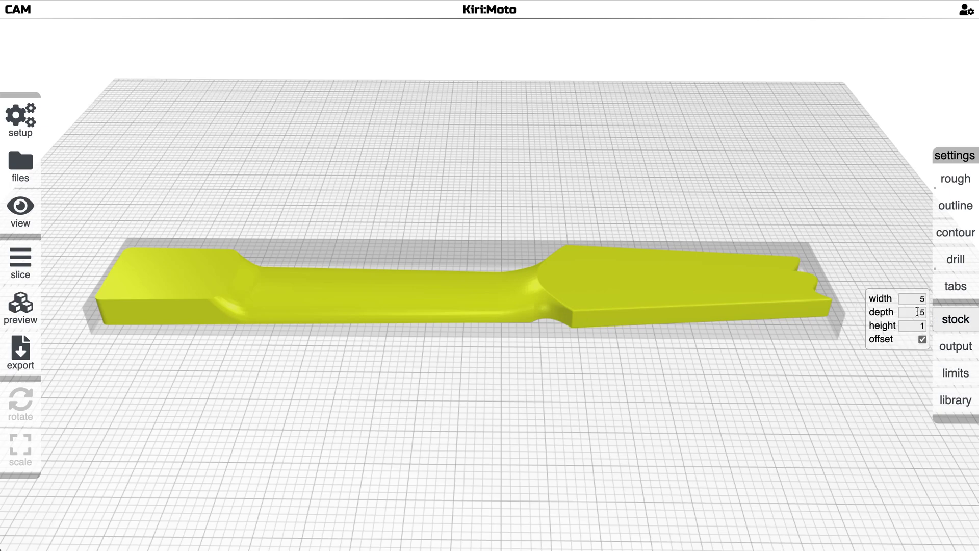
click(918, 300)
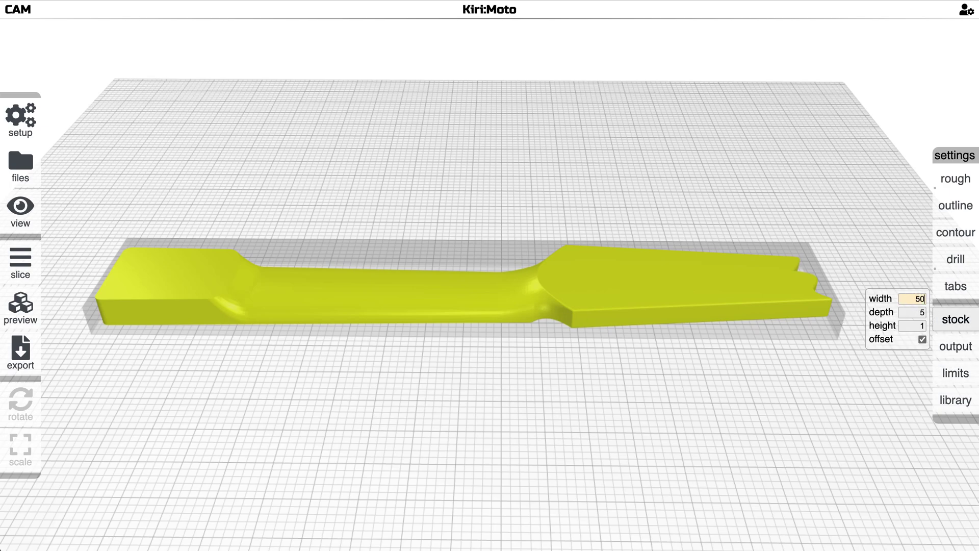
text(0)
key(Return)
drag(737, 360, 746, 375)
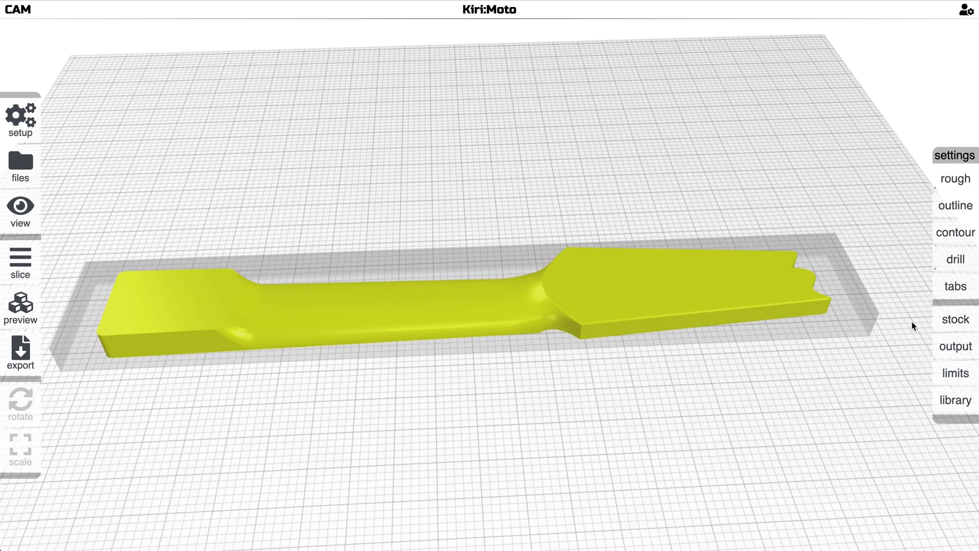
Step: Slice the neck with roughing turned off and inspect the registration holes beyond both ends of the neck
mouse_move(956, 269)
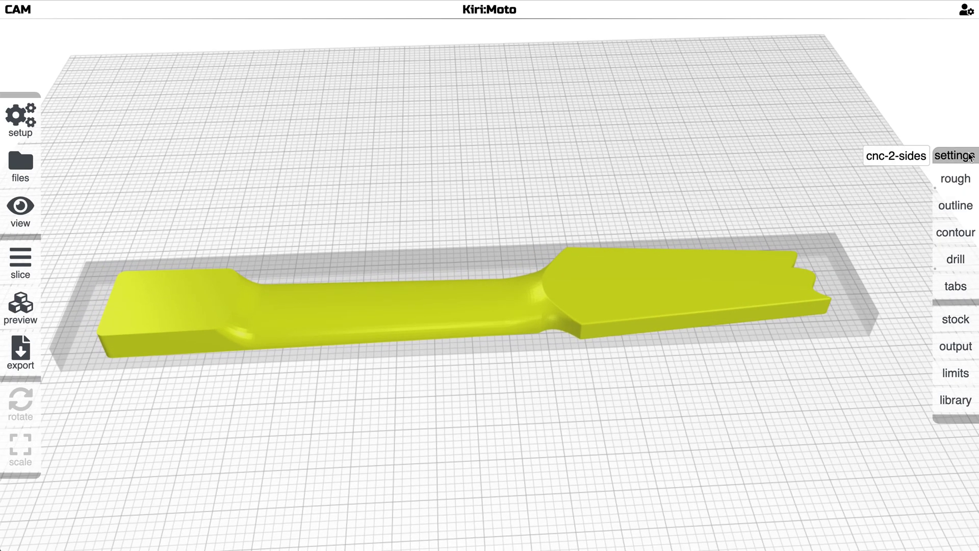
mouse_move(955, 178)
click(922, 232)
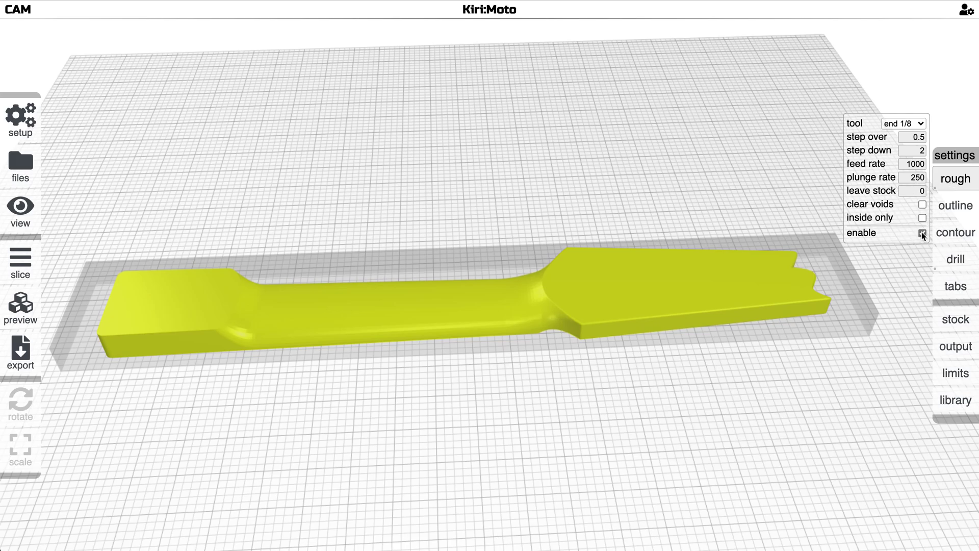
drag(790, 202, 801, 198)
key(s)
drag(469, 270, 492, 259)
right_drag(686, 293, 663, 297)
drag(663, 297, 607, 299)
drag(851, 308, 737, 314)
Step: Check which tools can be chosen for drilling, keeping the end 1/8 tool
mouse_move(964, 260)
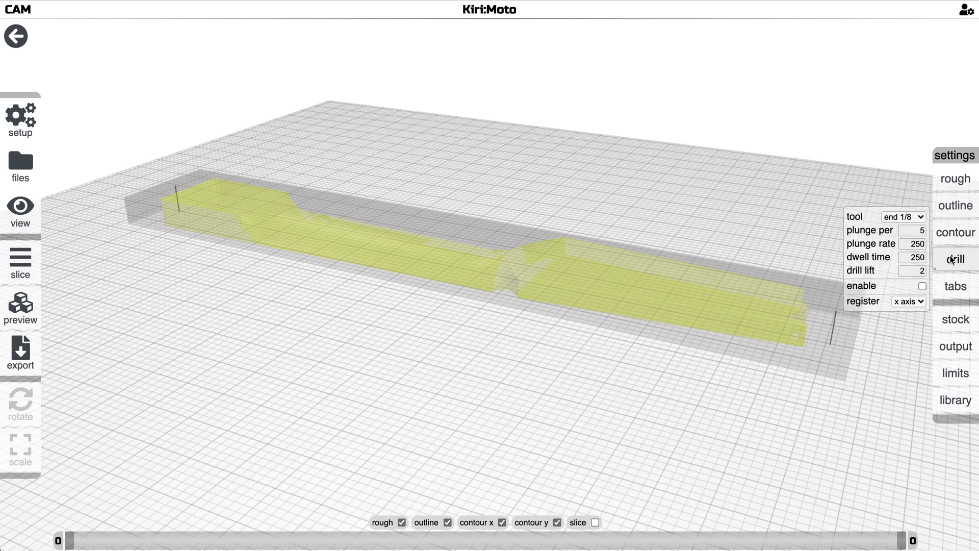
click(903, 216)
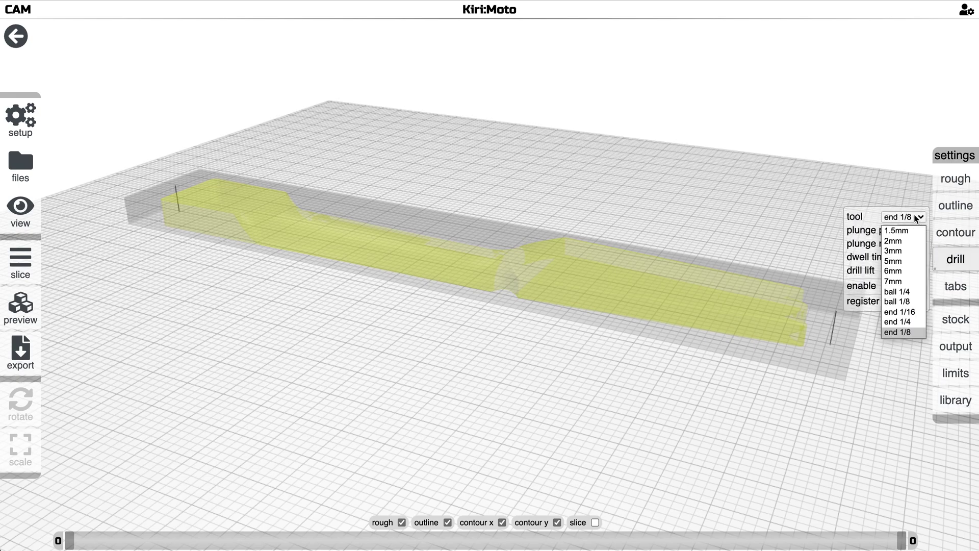
click(911, 297)
mouse_move(947, 286)
mouse_move(959, 264)
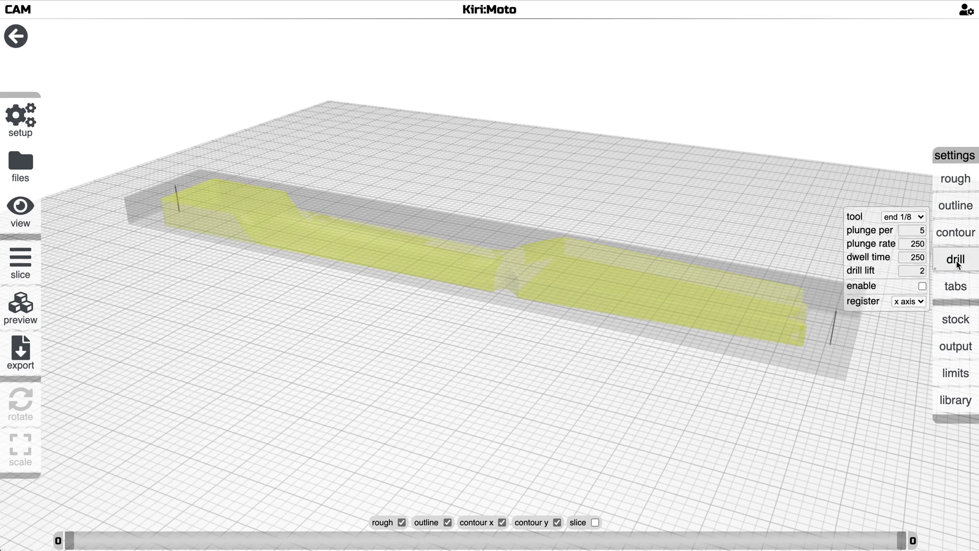
click(917, 220)
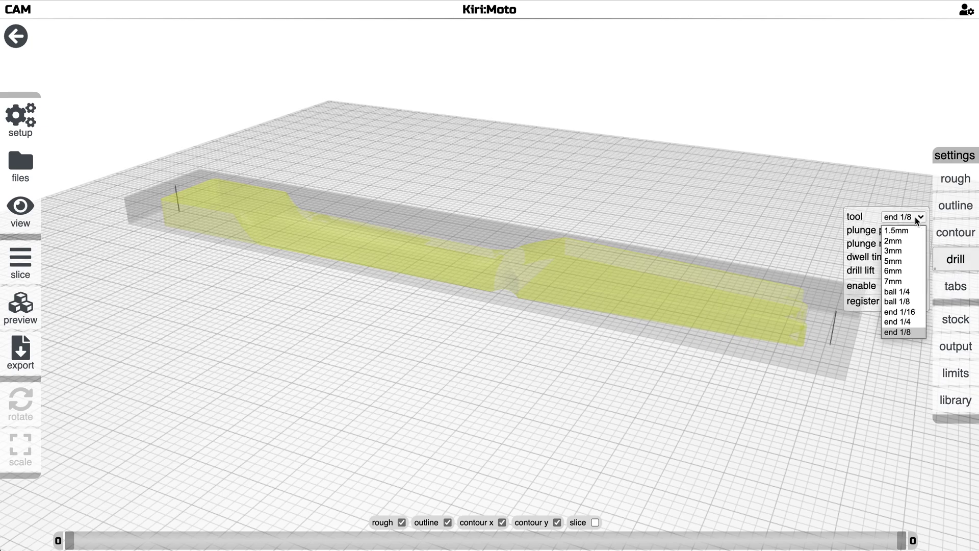
click(907, 281)
mouse_move(944, 237)
Step: Examine the registration hole positions in the stock and check the available registration axis options
drag(762, 224, 843, 247)
scroll(794, 234, down, 10)
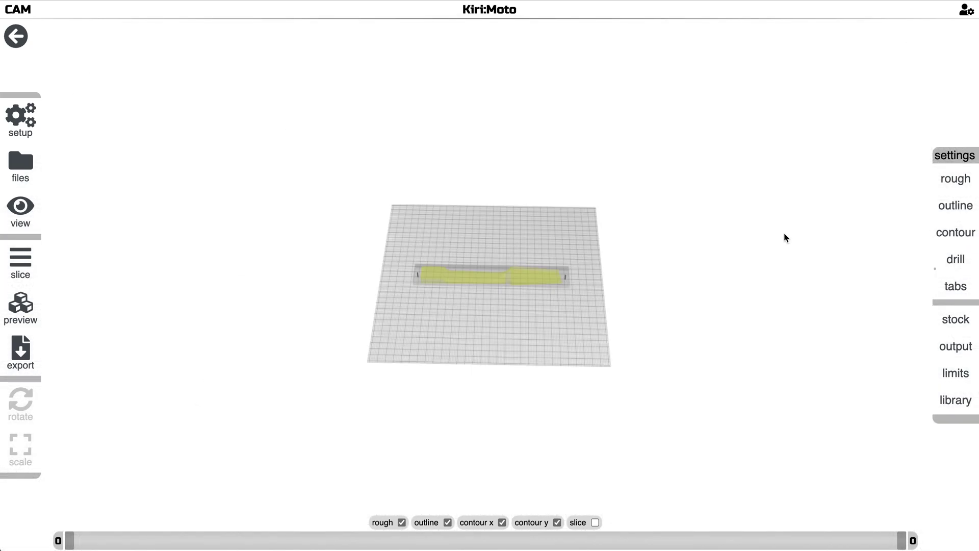
scroll(515, 288, up, 6)
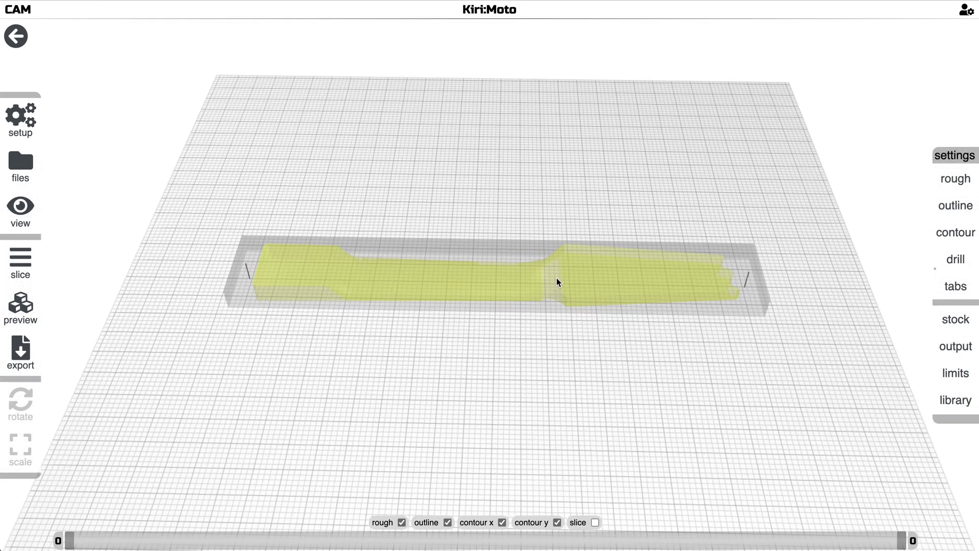
drag(556, 277, 653, 252)
mouse_move(951, 263)
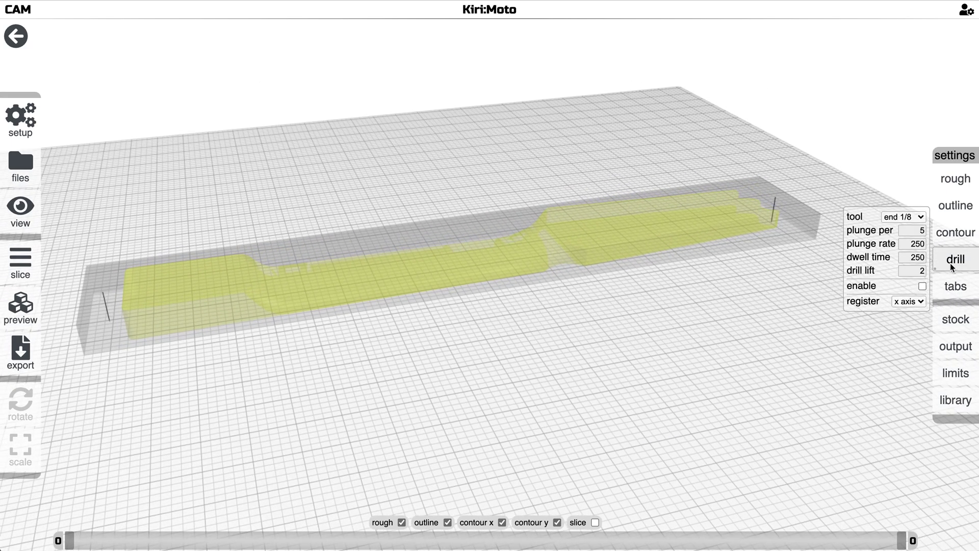
click(911, 303)
click(909, 302)
Step: Increase the stock's width offset to 60
mouse_move(938, 320)
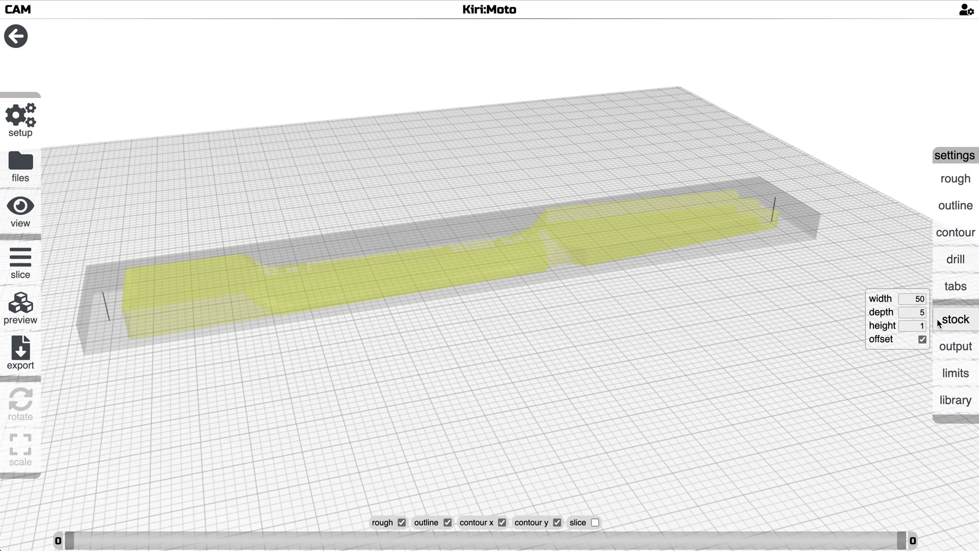
double_click(917, 299)
text(60)
key(Return)
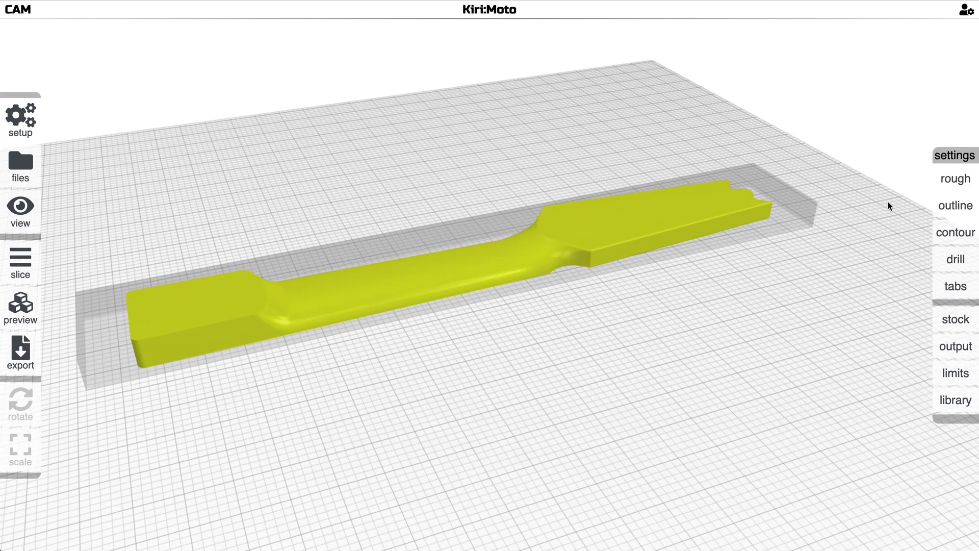
Step: Check the roughing settings and examine the neck and the extra stock around its ends
mouse_move(945, 182)
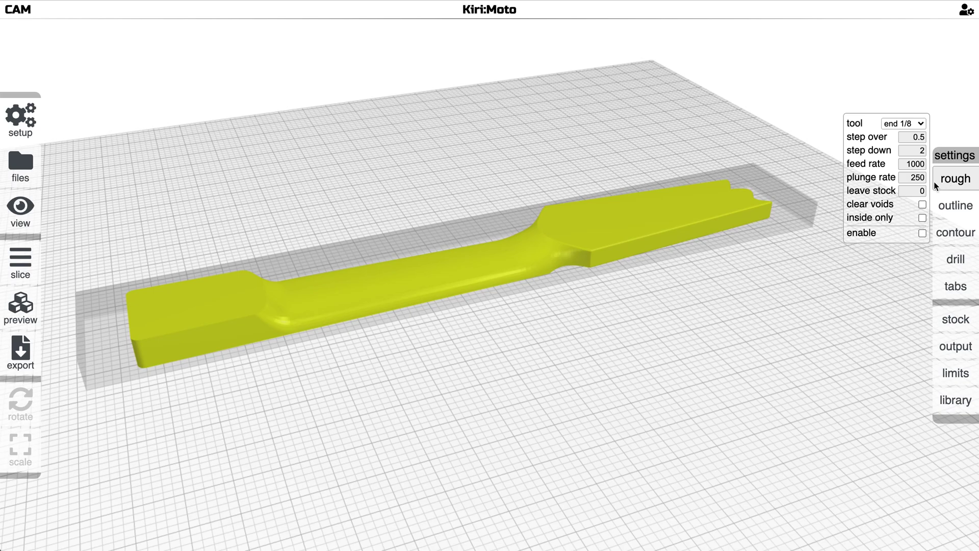
drag(758, 234, 765, 236)
scroll(764, 236, up, 3)
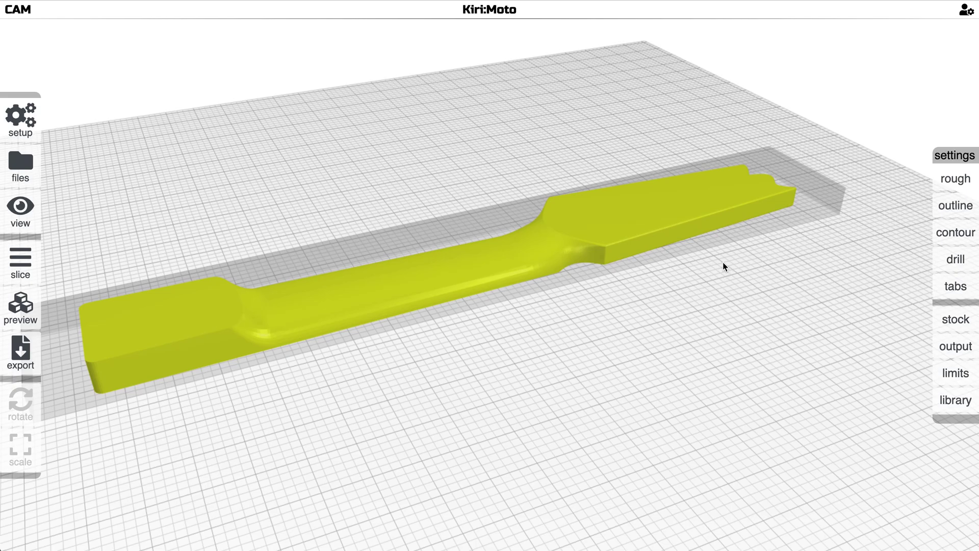
scroll(723, 262, up, 1)
scroll(723, 262, down, 2)
right_drag(699, 267, 711, 264)
drag(714, 263, 770, 247)
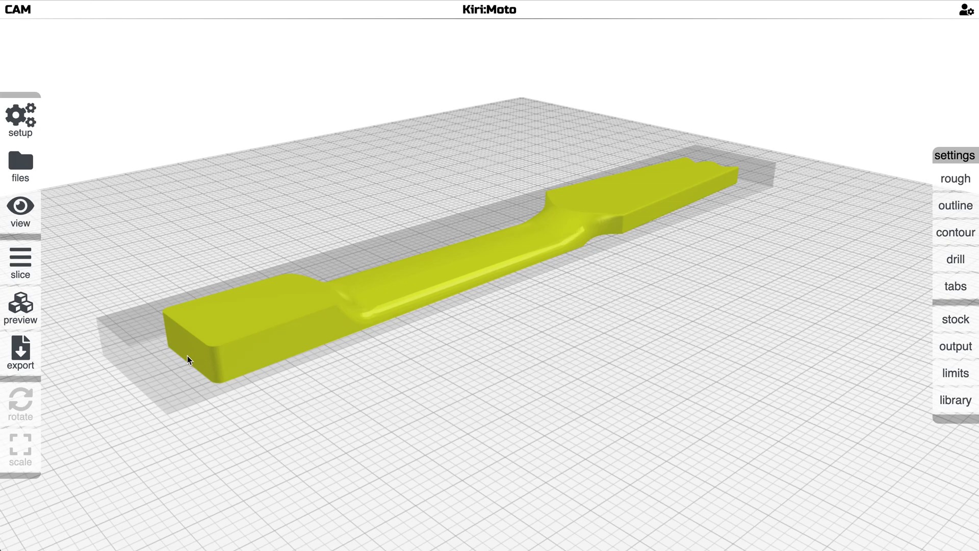
drag(633, 288, 843, 314)
Step: Enable holding tabs for the neck with a count of 2 and a height of 10
mouse_move(947, 290)
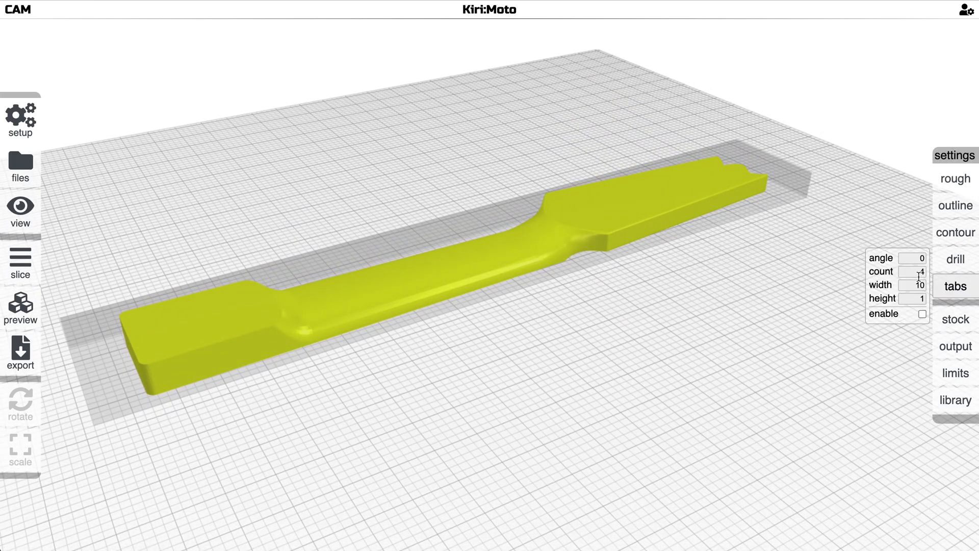
click(922, 315)
click(748, 278)
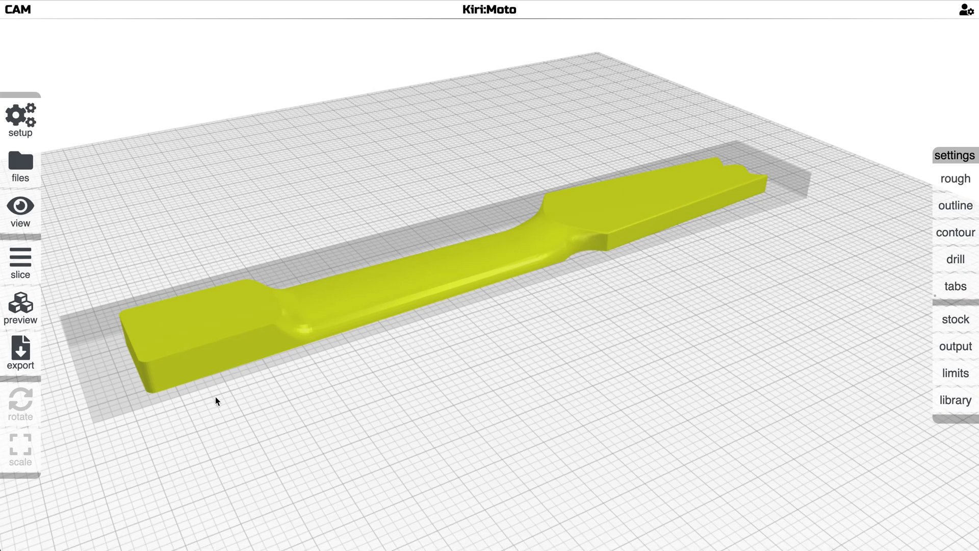
drag(87, 393, 132, 226)
drag(615, 327, 623, 377)
mouse_move(954, 289)
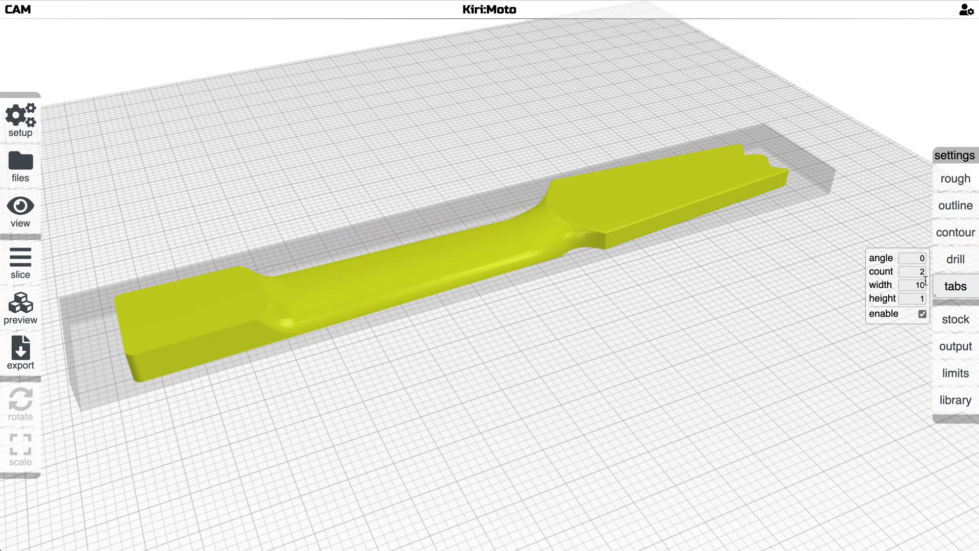
click(912, 297)
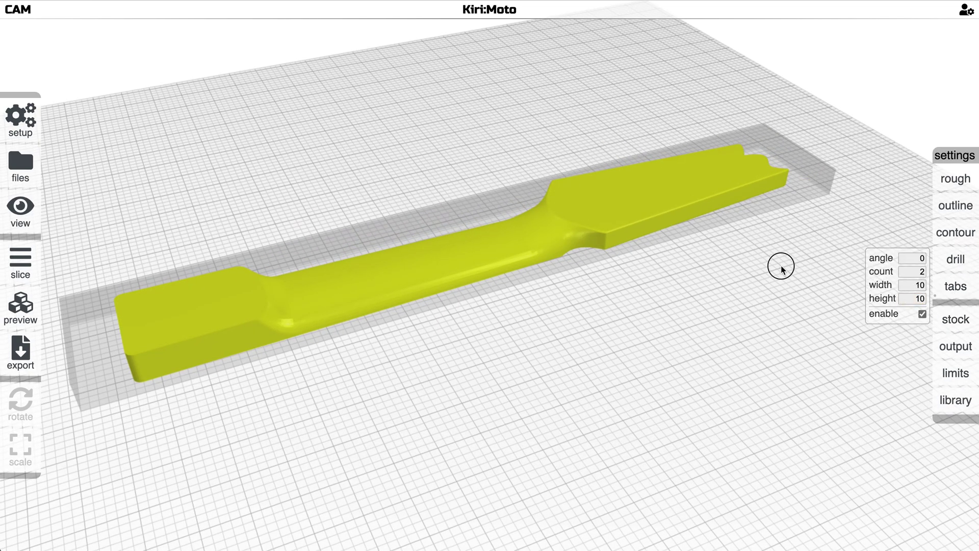
Step: Slice the neck with roughing turned back on and inspect the roughing layers against the Z bottom limit
drag(780, 266, 771, 252)
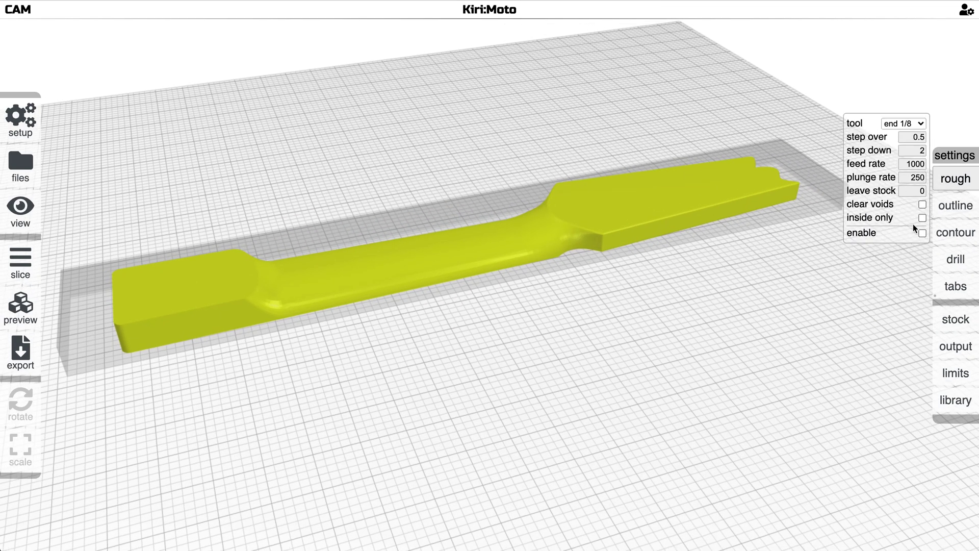
key(s)
drag(815, 248, 642, 275)
drag(712, 321, 387, 261)
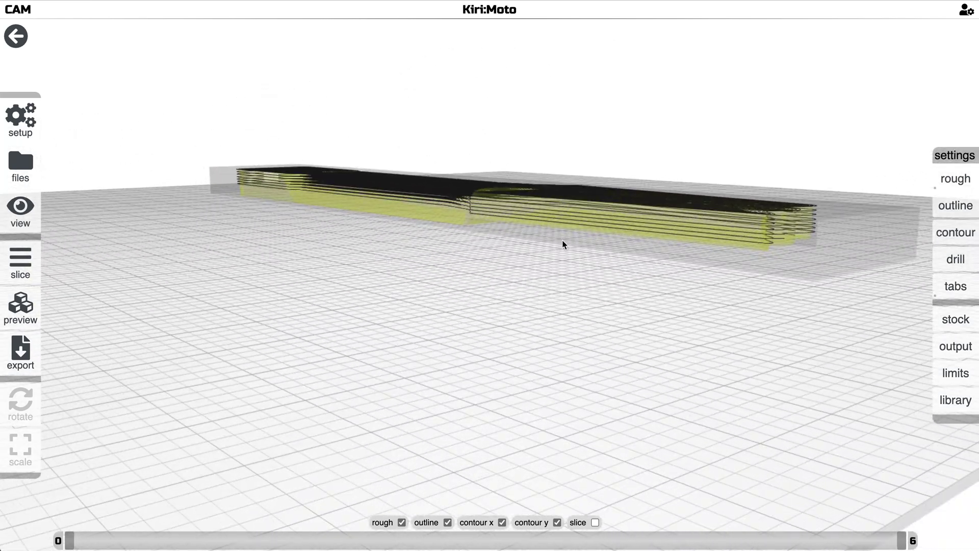
drag(561, 228, 508, 226)
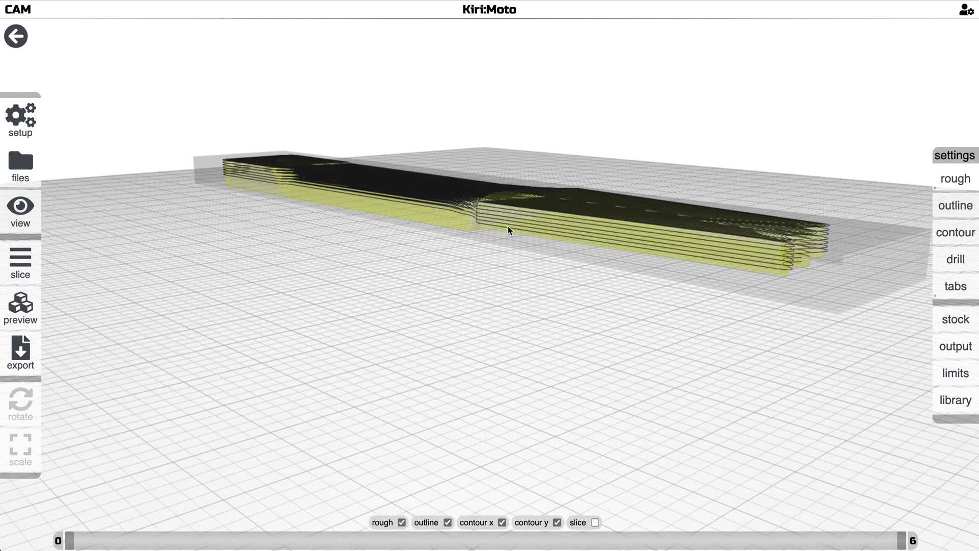
mouse_move(953, 373)
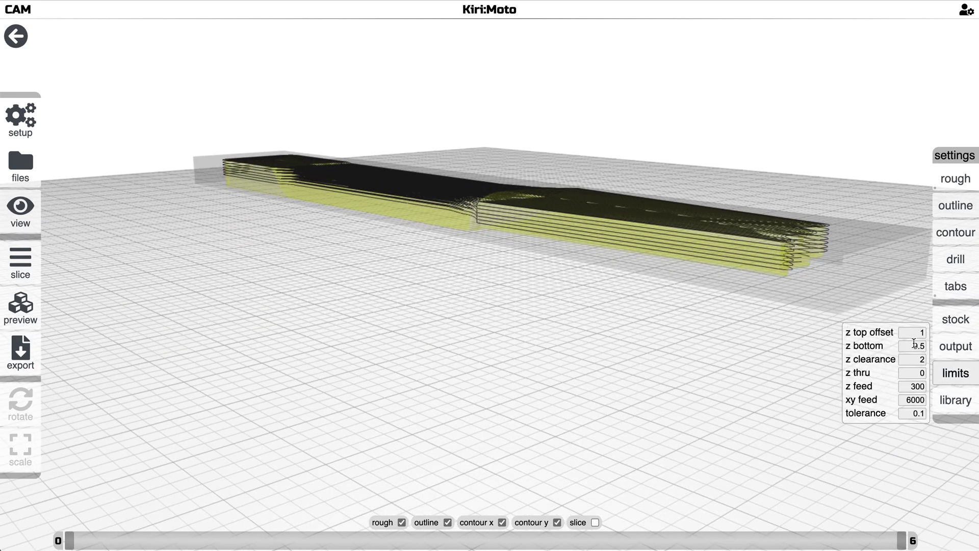
drag(638, 305, 726, 302)
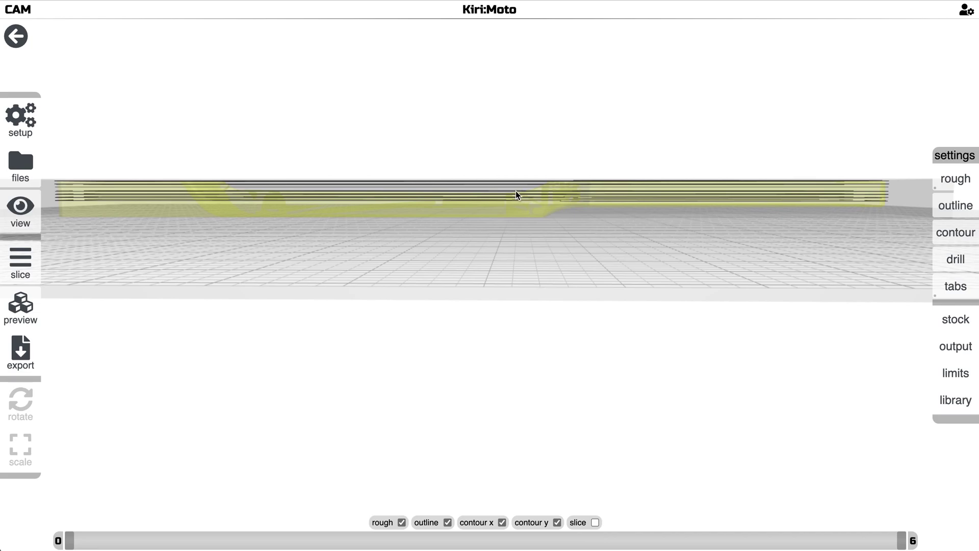
drag(529, 203, 904, 325)
Step: Set the tab height to 5, inspect the newly sliced layers, and return to the model arrangement view
mouse_move(945, 292)
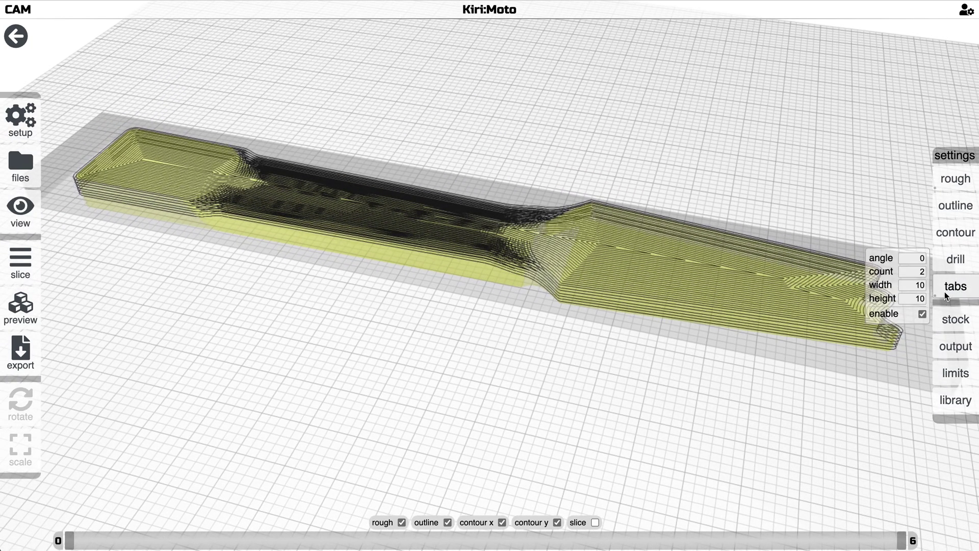
double_click(914, 298)
text(5)
key(Return)
drag(796, 380, 686, 332)
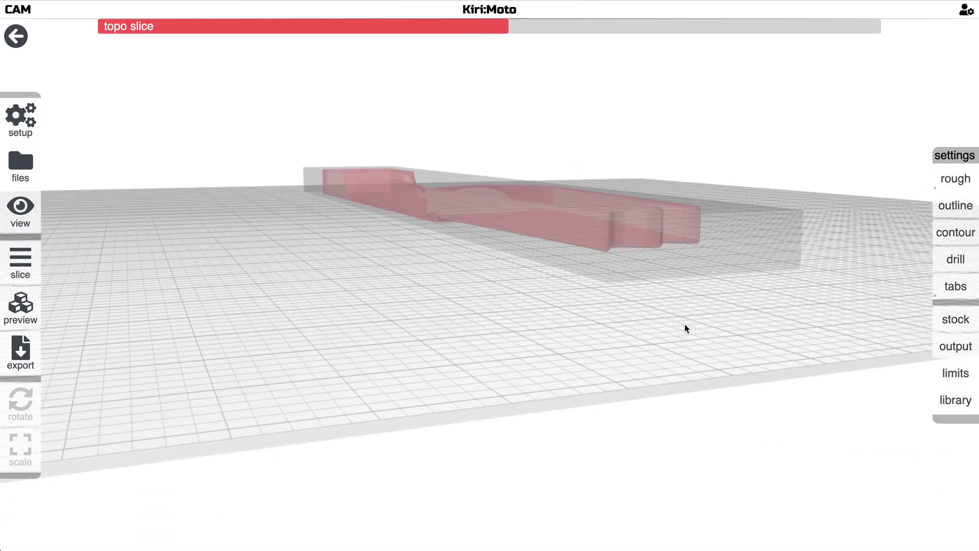
drag(671, 259, 658, 288)
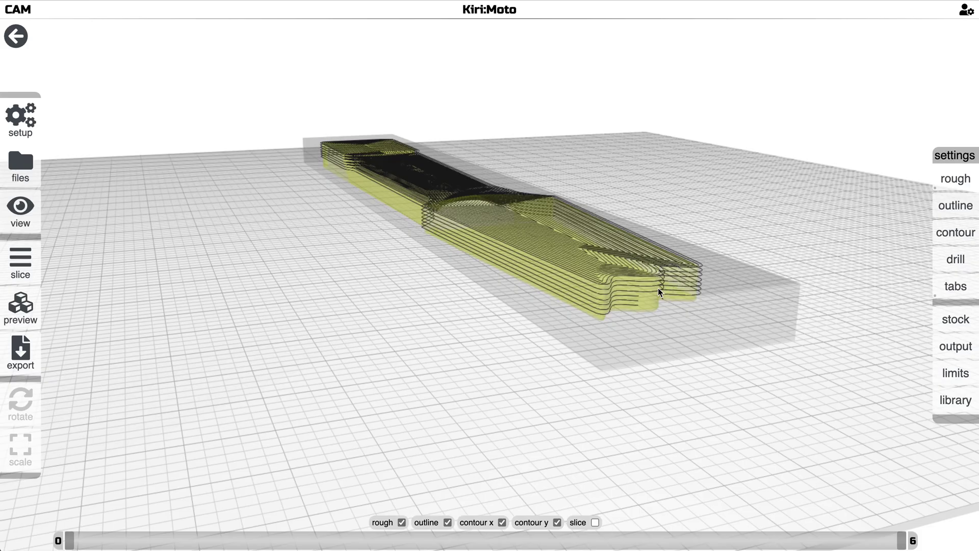
drag(601, 335, 678, 343)
key(Escape)
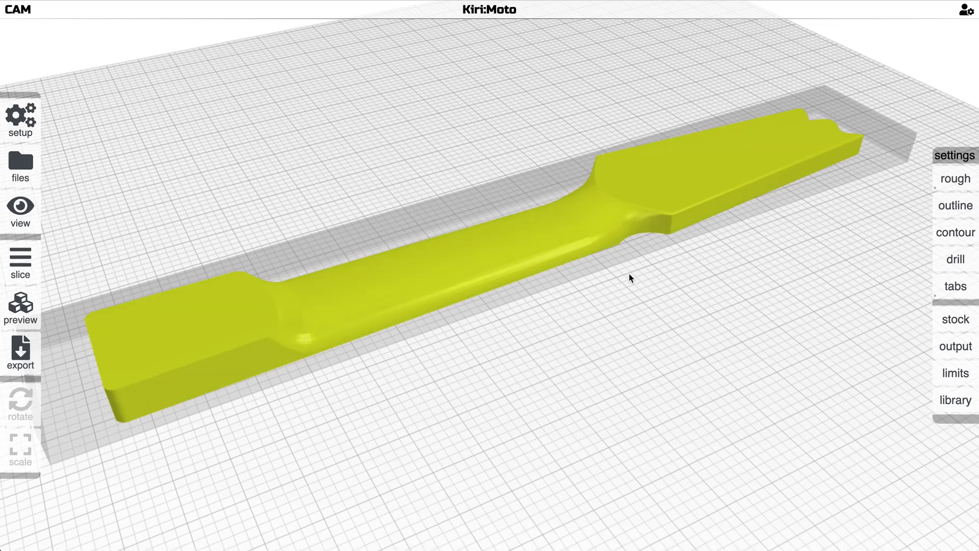
Step: Turn off roughing and enable both the X and Y contour passes
drag(629, 273, 493, 275)
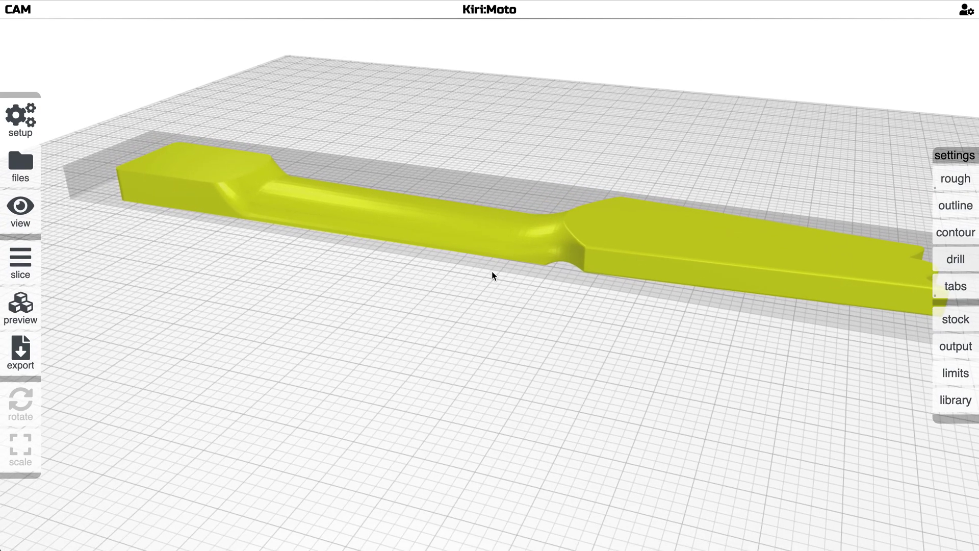
scroll(517, 272, up, 2)
right_drag(522, 271, 501, 280)
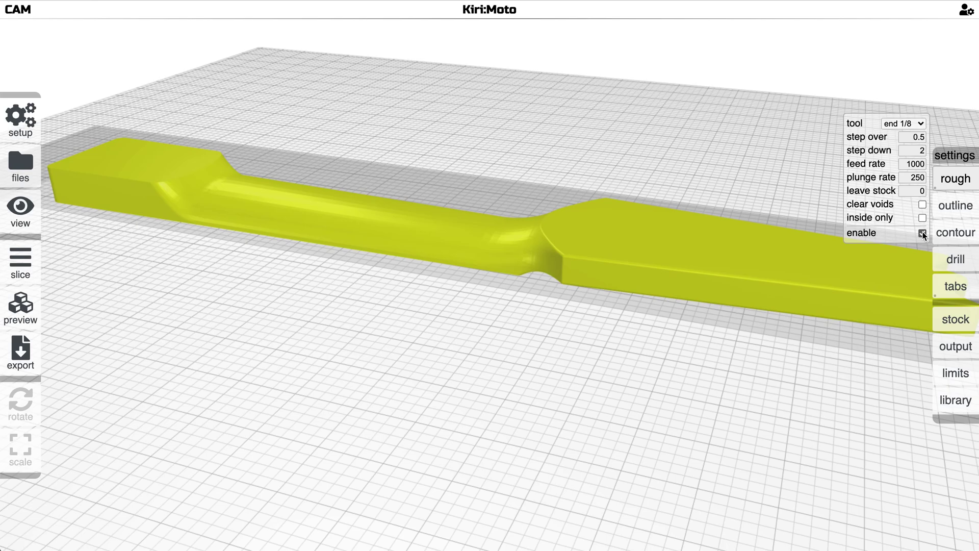
mouse_move(953, 236)
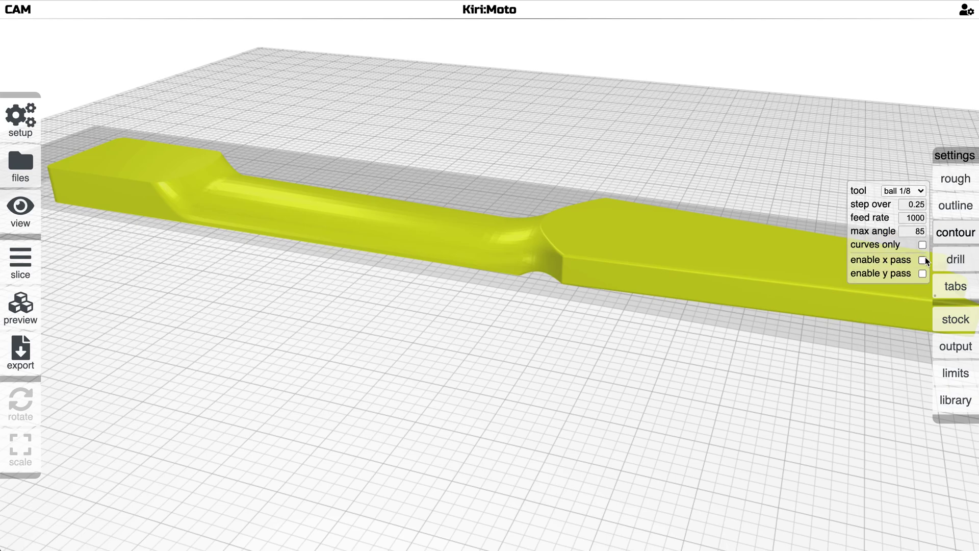
mouse_move(791, 262)
mouse_down()
mouse_move(763, 258)
mouse_move(804, 259)
mouse_up()
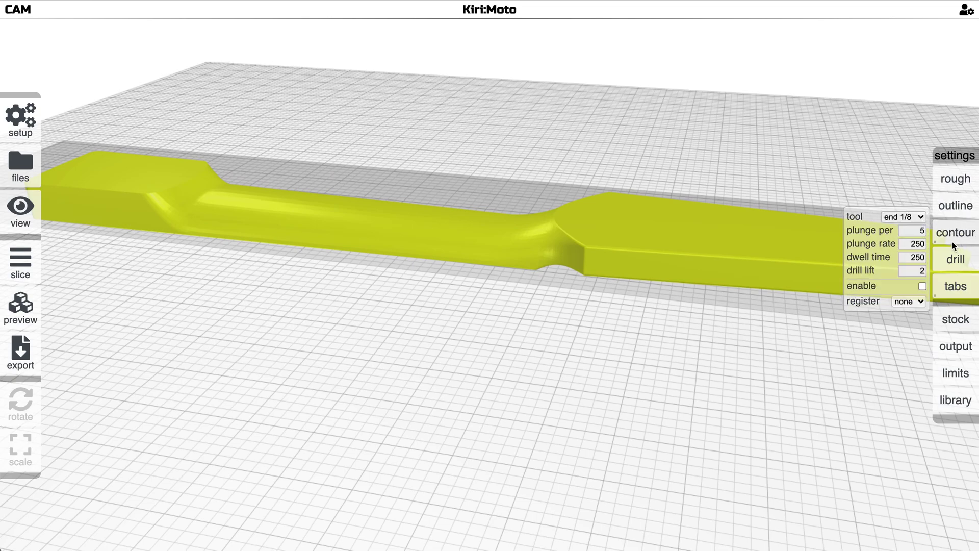
Step: Change the contour tool to end 1/8, then slice the neck and inspect the contour toolpaths
click(914, 191)
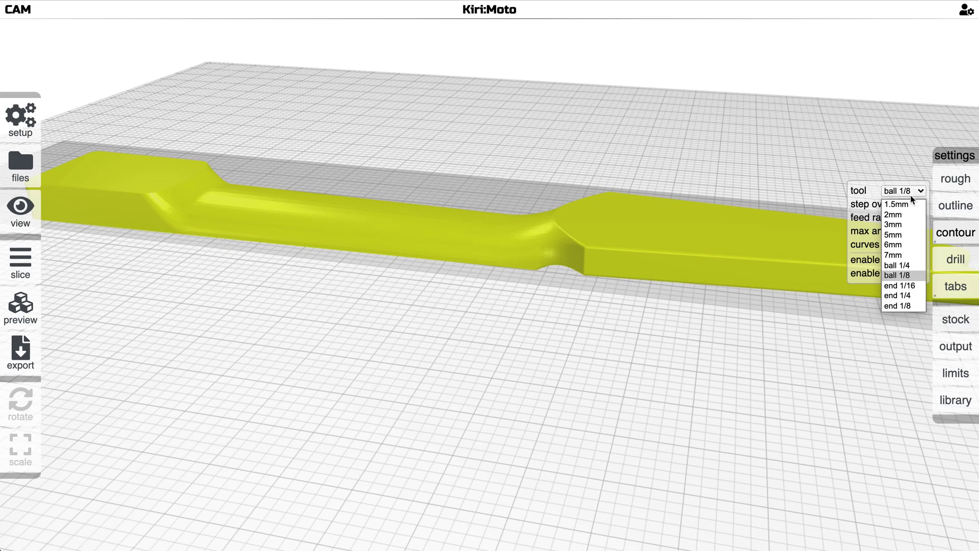
click(900, 306)
drag(799, 322, 826, 323)
key(s)
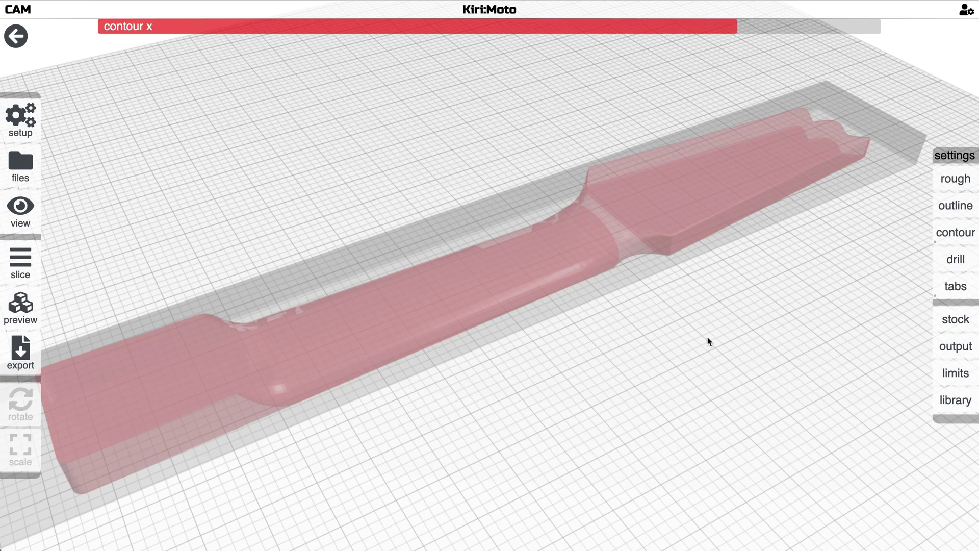
right_drag(692, 338, 707, 328)
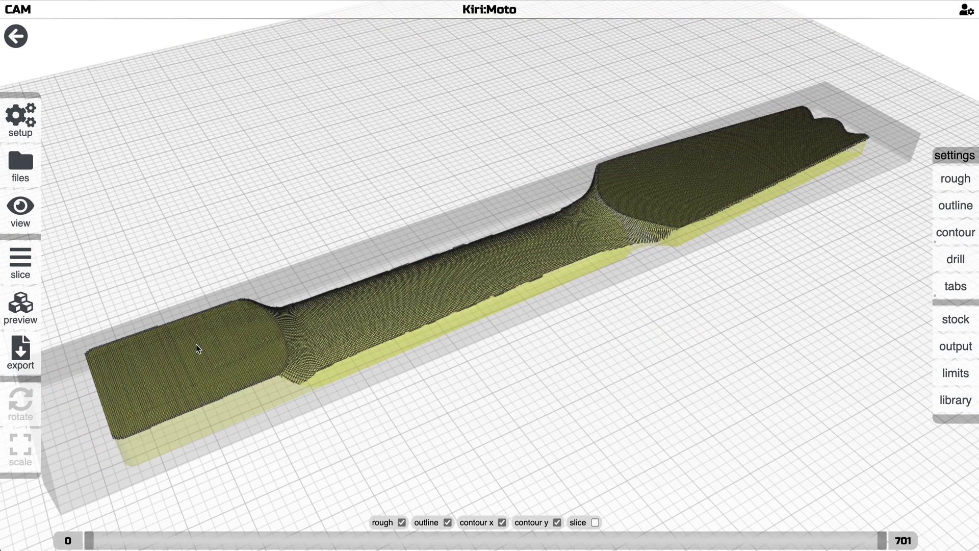
drag(717, 263, 677, 284)
mouse_move(952, 232)
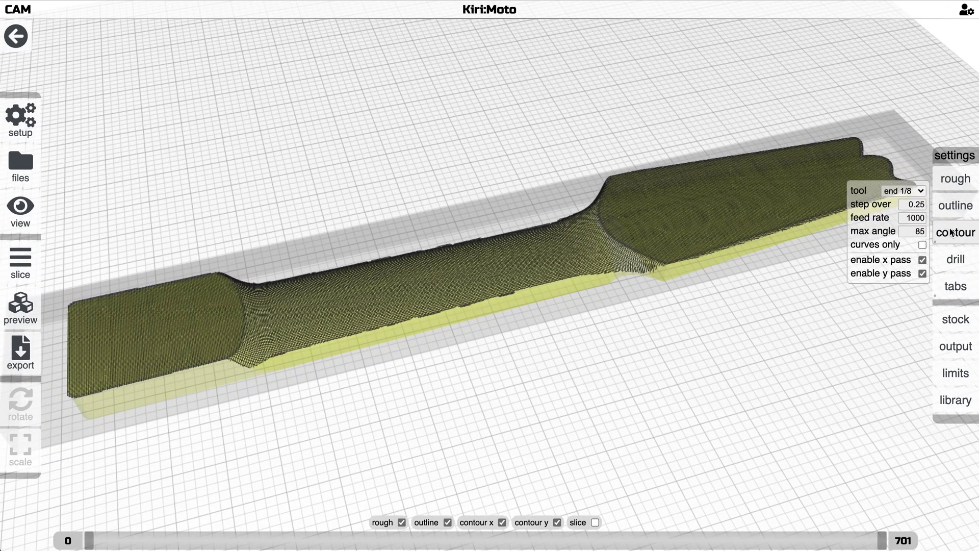
Step: Restrict the contour passes to curves only, re-slice the neck, and inspect the contour toolpaths over the curved areas
click(923, 245)
drag(730, 311, 650, 284)
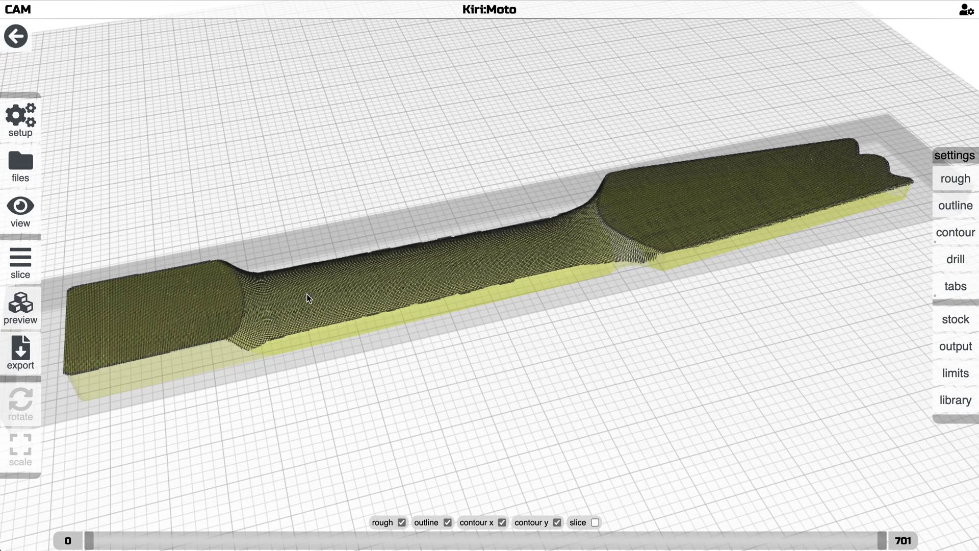
drag(613, 278, 704, 233)
key(s)
scroll(633, 294, up, 1)
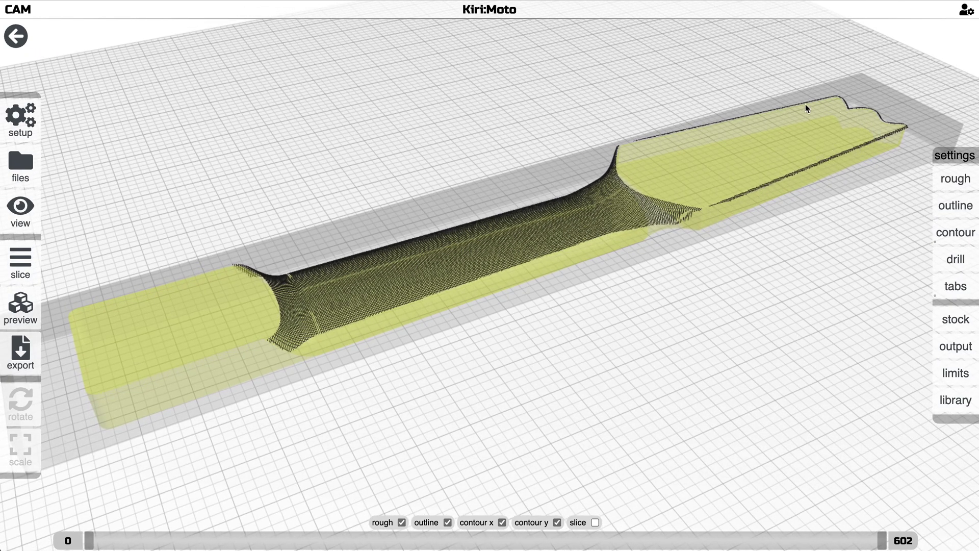
drag(690, 286, 227, 199)
drag(462, 365, 604, 241)
drag(612, 184, 531, 305)
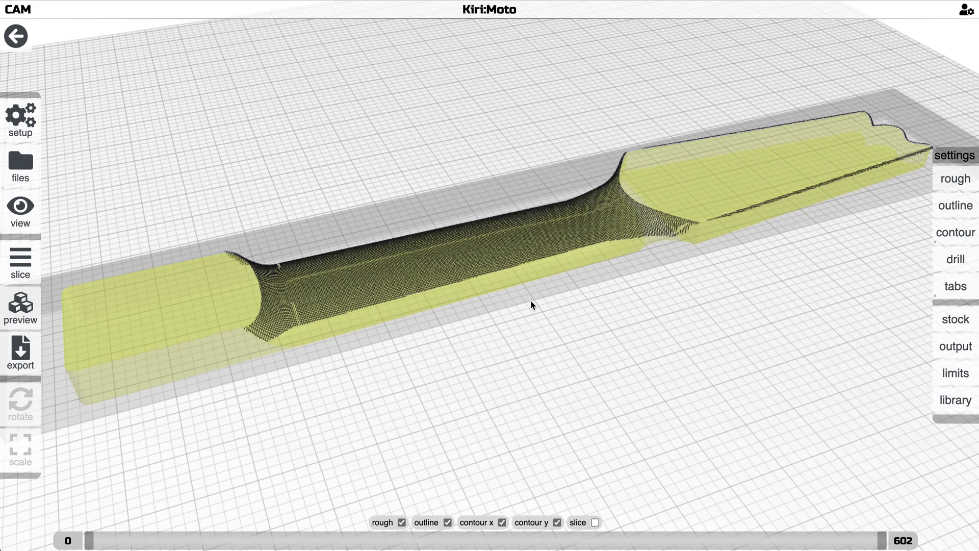
Step: Turn roughing back on alongside both contour passes and slice the neck again
mouse_move(943, 238)
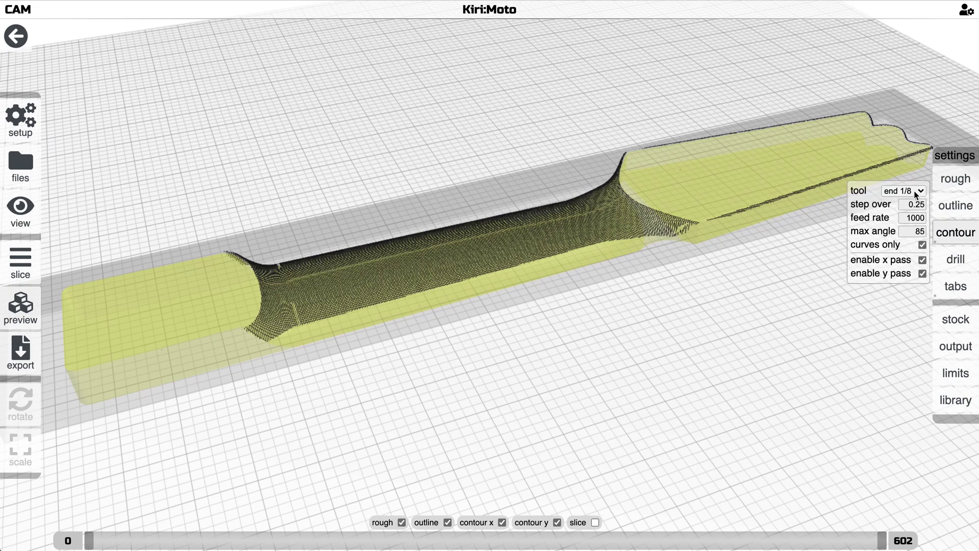
mouse_move(732, 298)
mouse_down()
mouse_move(717, 297)
mouse_move(735, 304)
mouse_up()
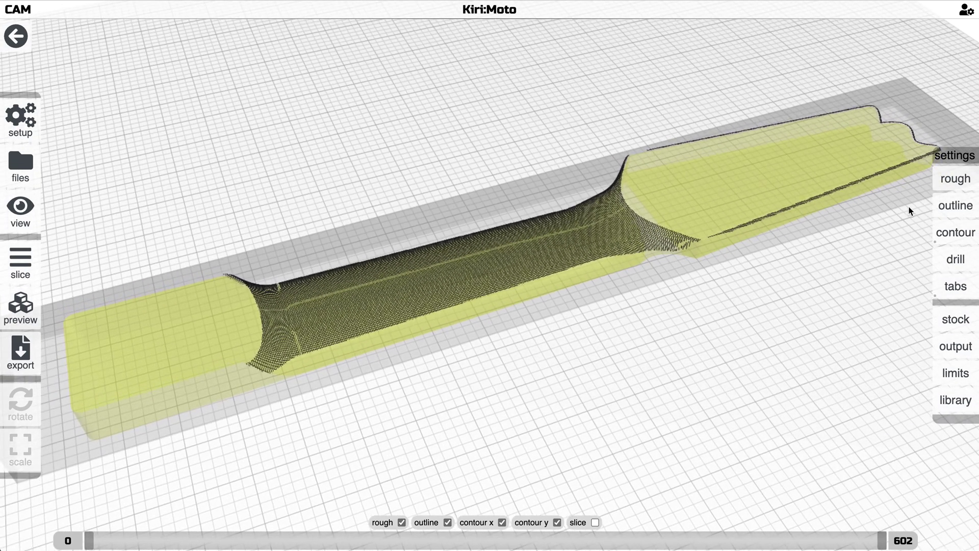
mouse_move(943, 185)
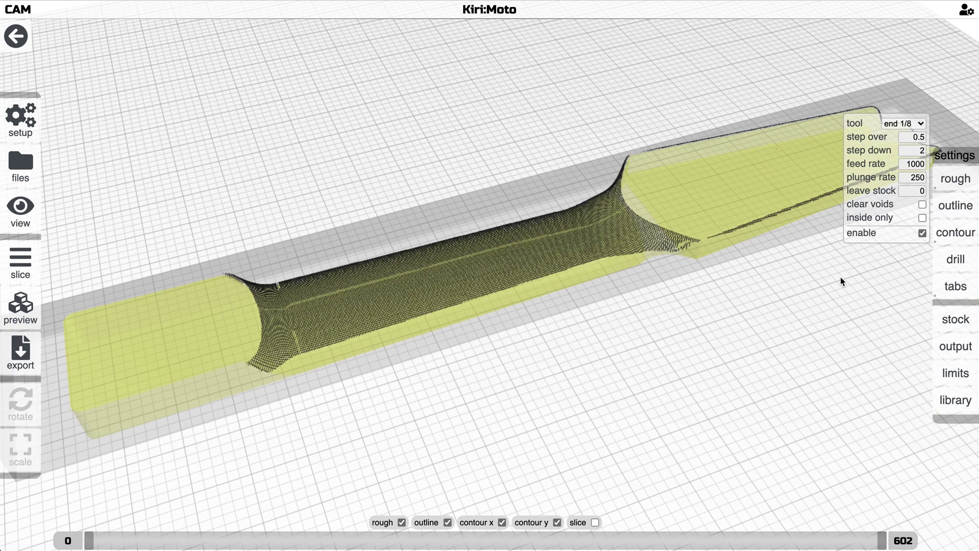
mouse_move(840, 276)
mouse_down()
mouse_move(801, 277)
mouse_move(816, 258)
mouse_move(830, 267)
mouse_up()
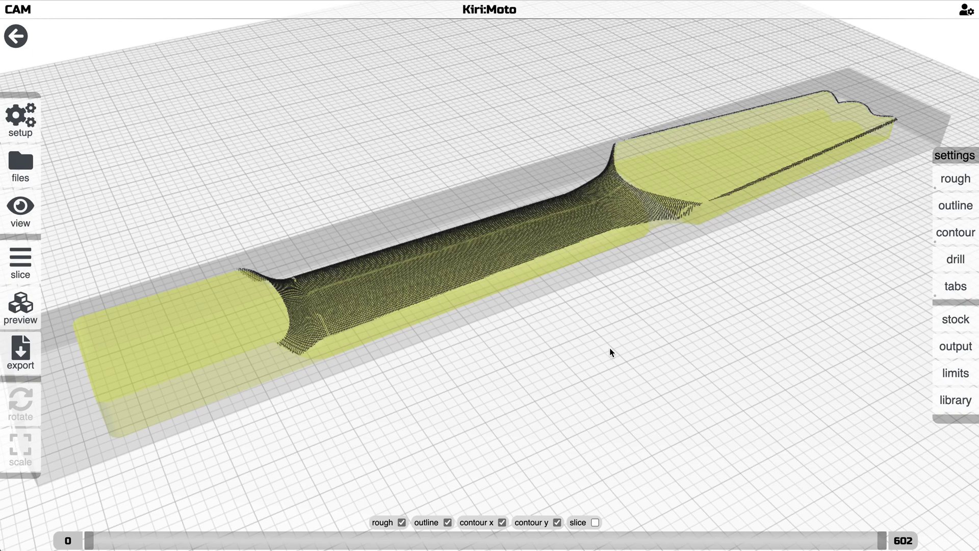
drag(720, 340, 629, 244)
key(s)
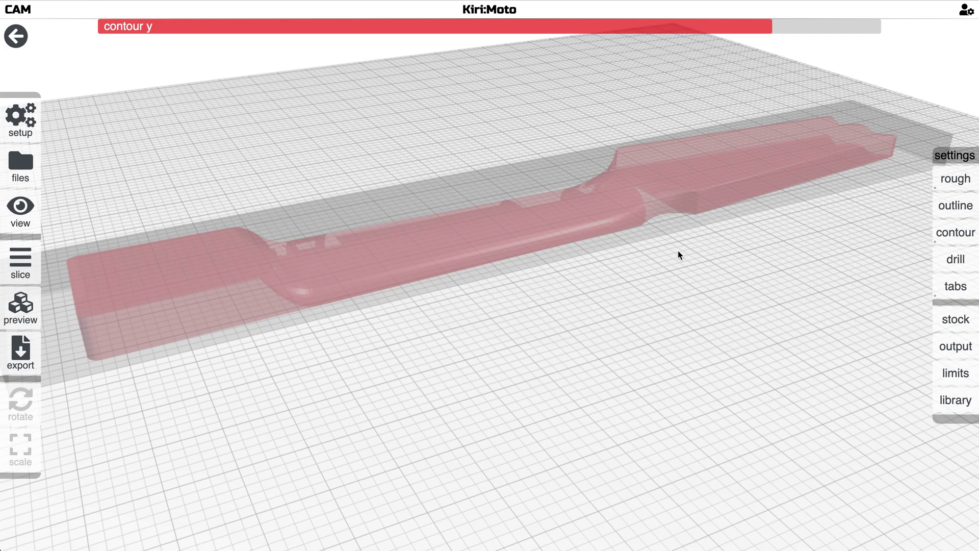
mouse_move(678, 250)
mouse_down()
mouse_move(678, 231)
mouse_move(671, 255)
mouse_up()
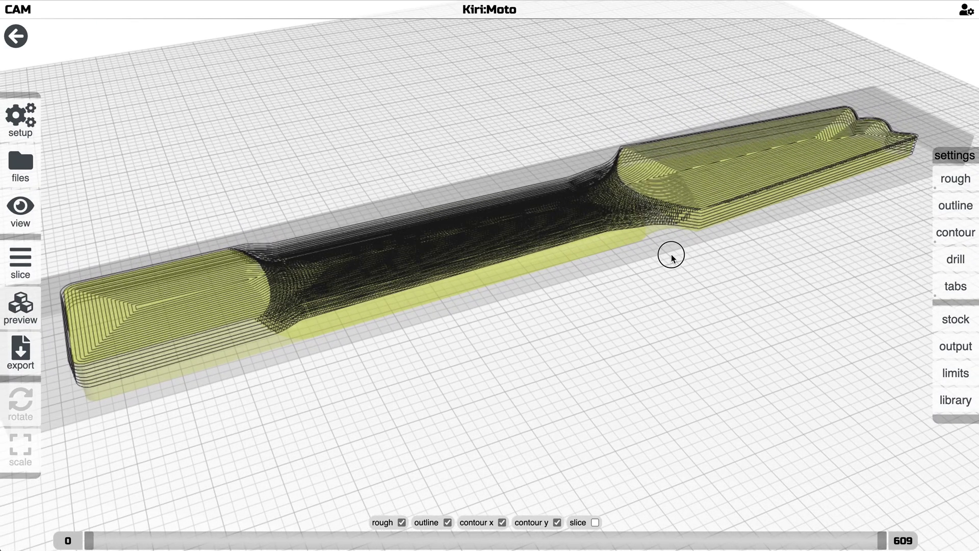
Step: Preview the combined roughing and contour toolpaths on the back of the neck
key(p)
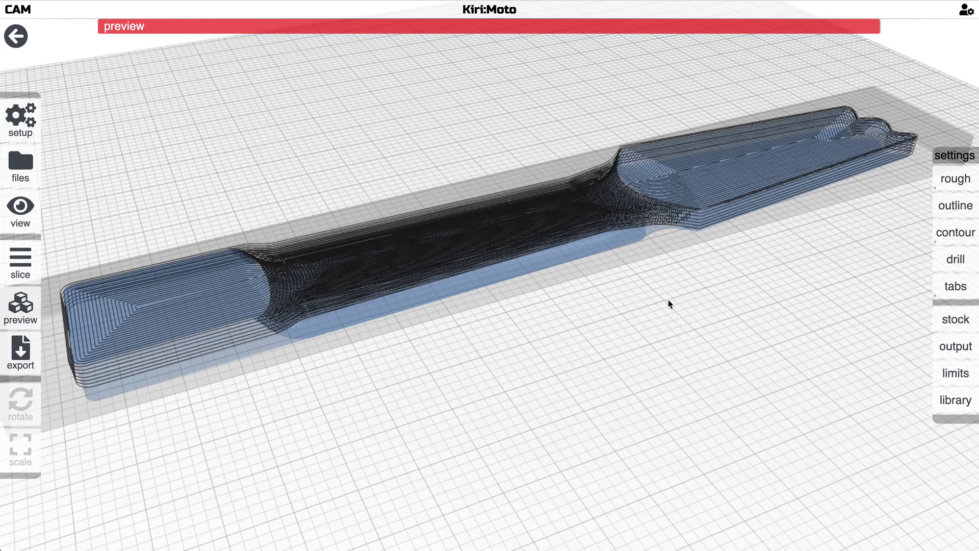
drag(648, 345, 586, 429)
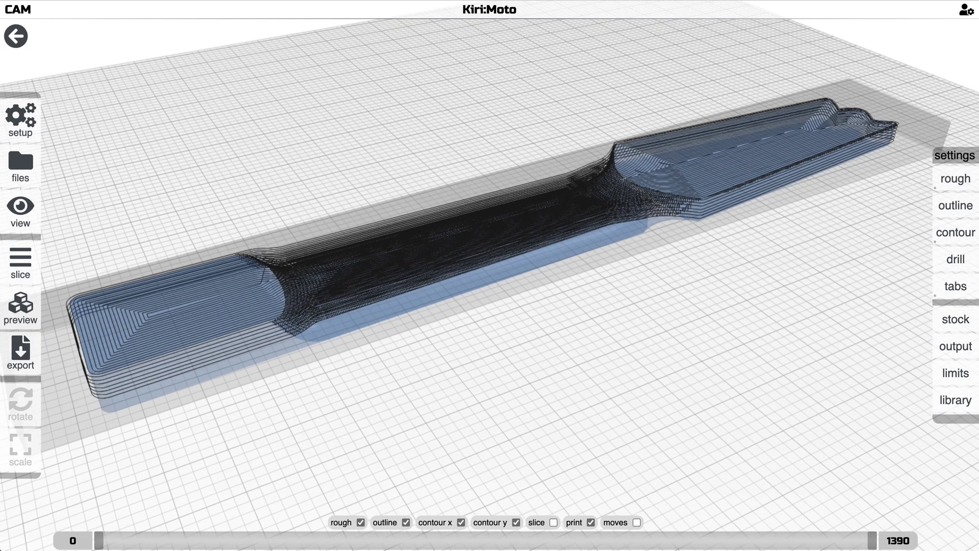
mouse_move(99, 542)
mouse_down()
mouse_move(862, 543)
mouse_move(348, 546)
mouse_move(95, 531)
mouse_up()
mouse_move(444, 418)
mouse_down()
mouse_move(442, 387)
mouse_move(435, 423)
mouse_up()
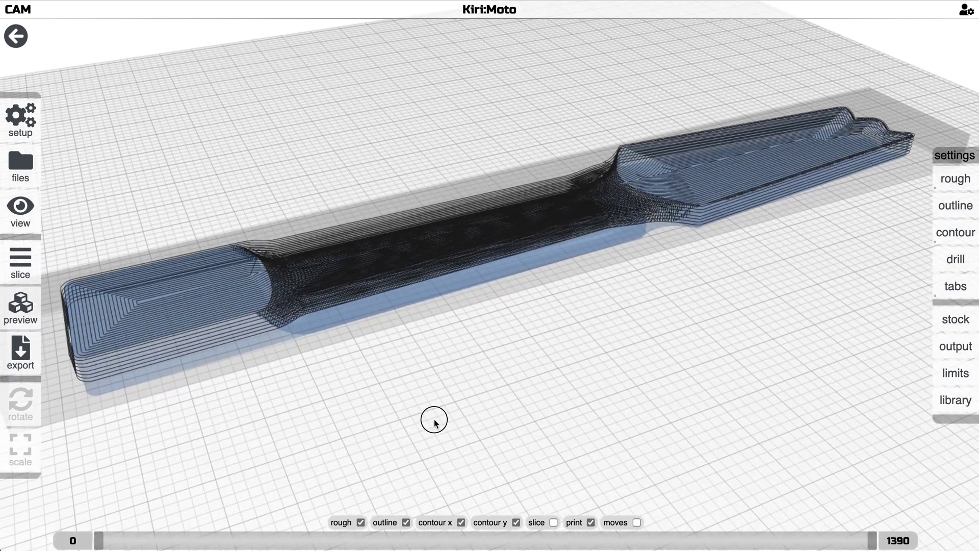
Step: Return to the model arrangement view and flip the neck over so its flat face points up
key(a)
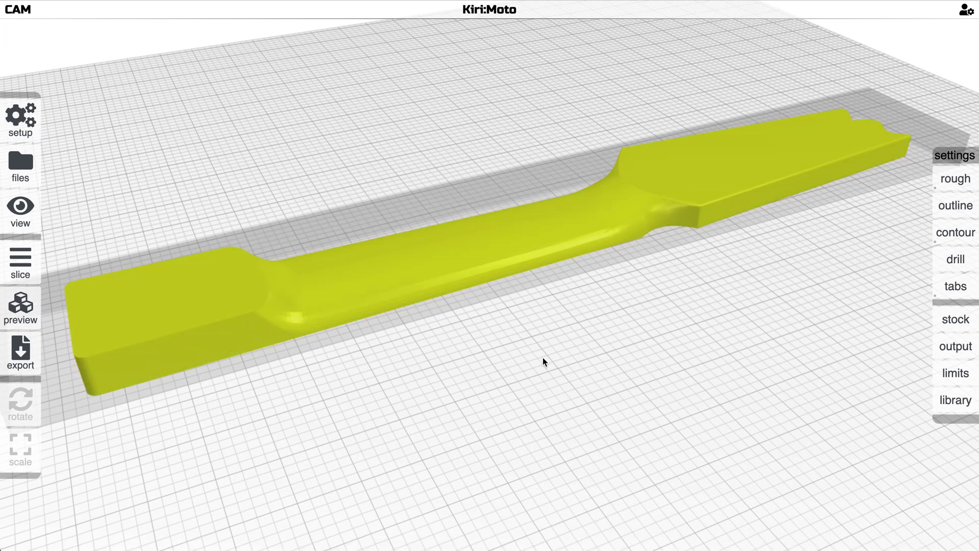
key(Down)
key(Down)
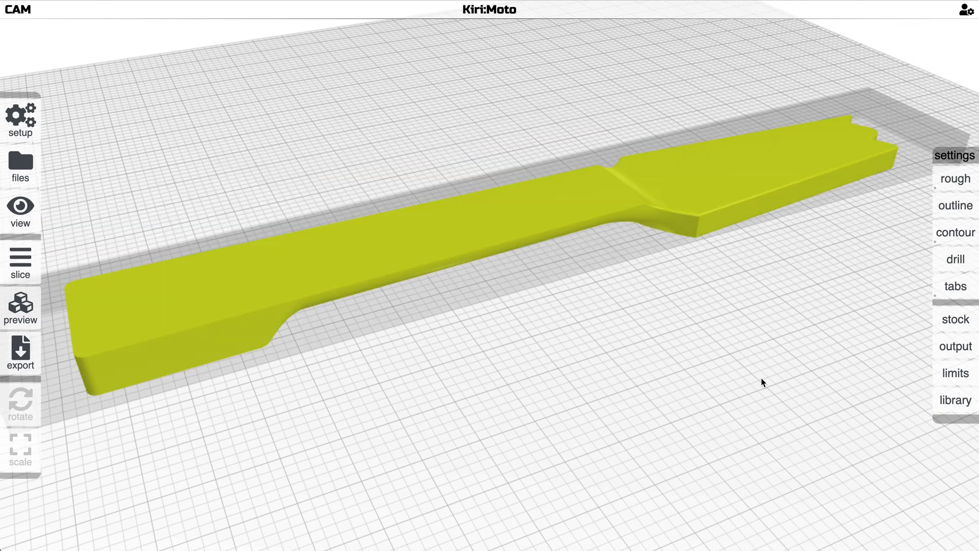
drag(761, 377, 606, 375)
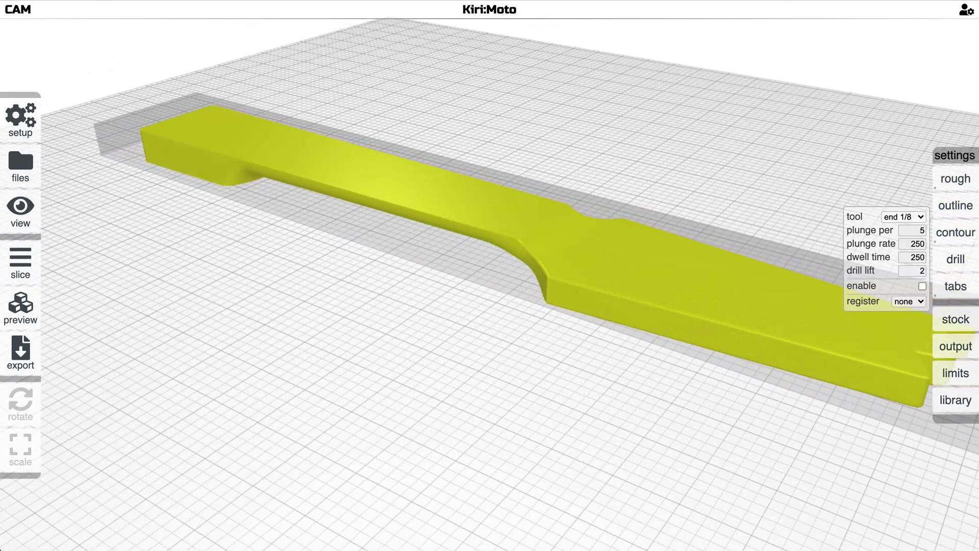
Step: Turn off the X and Y contour passes and disable the tabs for the flipped side
mouse_move(956, 235)
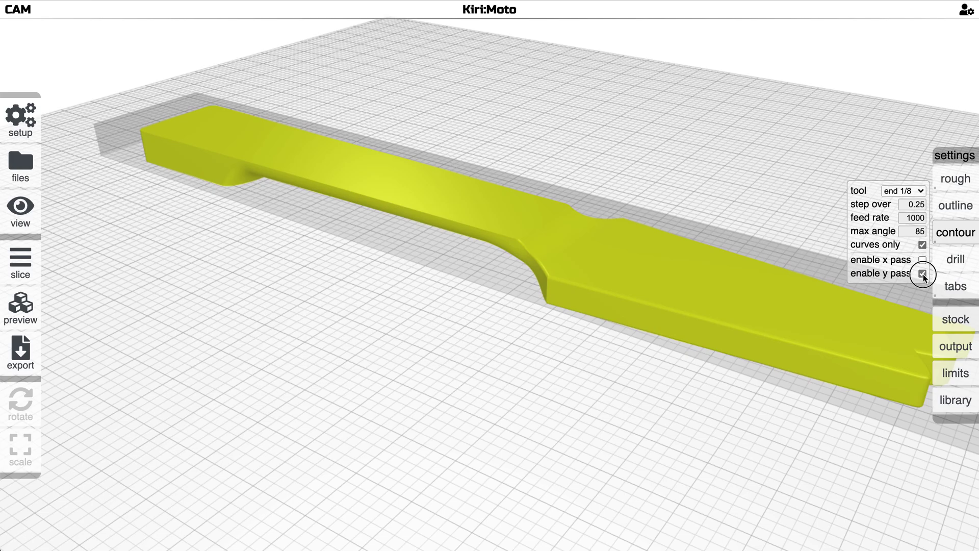
drag(764, 194, 717, 231)
mouse_move(940, 290)
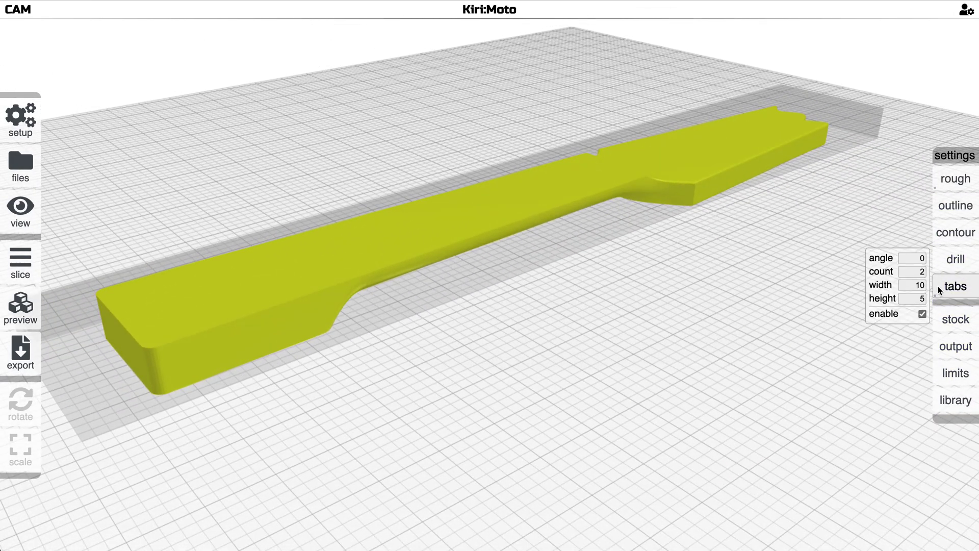
click(921, 314)
mouse_move(781, 311)
mouse_down()
mouse_move(791, 307)
mouse_move(770, 306)
mouse_move(761, 323)
mouse_move(550, 291)
mouse_move(514, 295)
mouse_move(500, 282)
mouse_move(752, 299)
mouse_move(753, 320)
mouse_move(739, 253)
mouse_up()
Step: Slice and preview the flipped neck with roughing only, inspect the toolpaths, and return to the arrangement view
key(s)
scroll(752, 320, up, 1)
drag(389, 234, 557, 289)
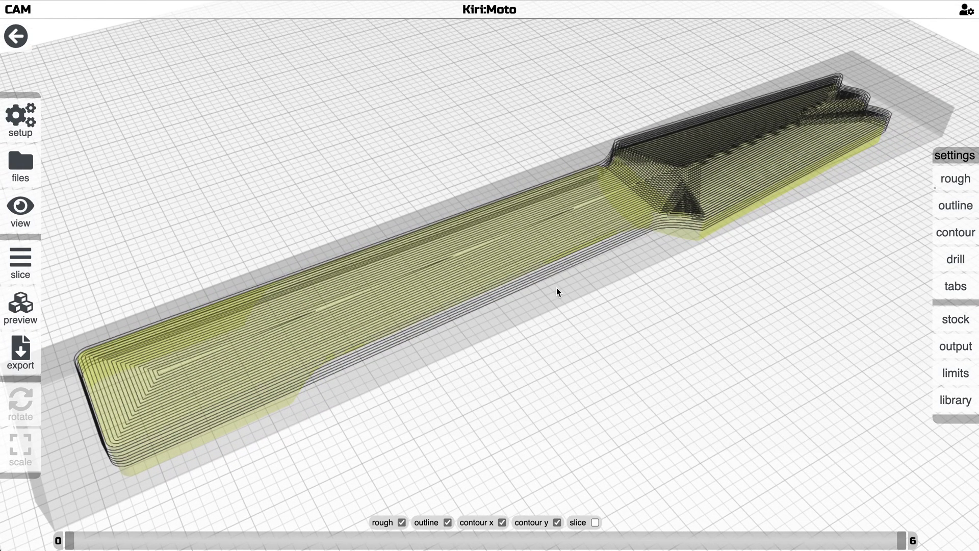
mouse_move(637, 310)
mouse_down()
mouse_move(632, 300)
mouse_move(699, 267)
mouse_move(414, 267)
mouse_move(356, 249)
mouse_move(401, 269)
mouse_move(638, 274)
mouse_move(632, 314)
mouse_up()
key(p)
drag(869, 543, 865, 504)
key(Escape)
drag(713, 379, 714, 353)
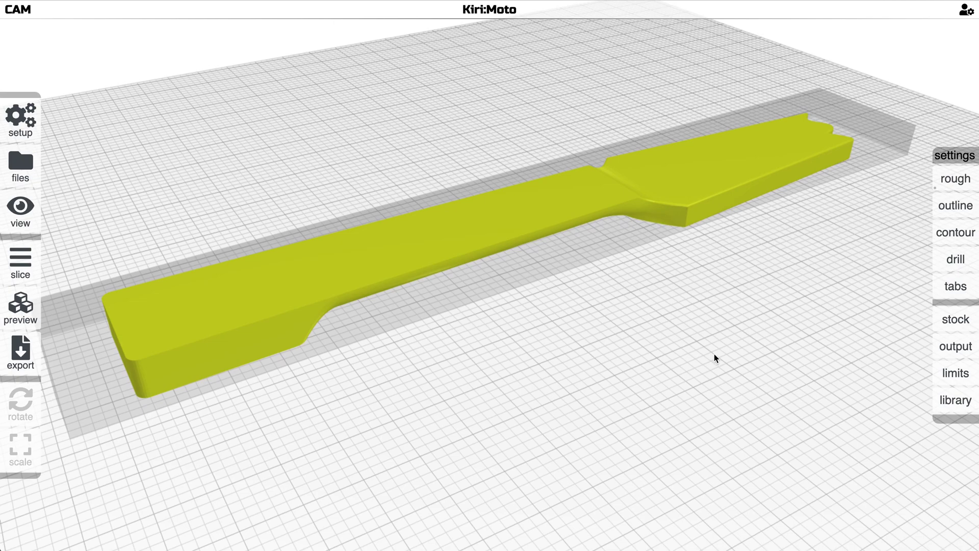
Step: Turn off roughing, enable the Y contour pass with curves only, and slice the flipped neck
mouse_move(941, 180)
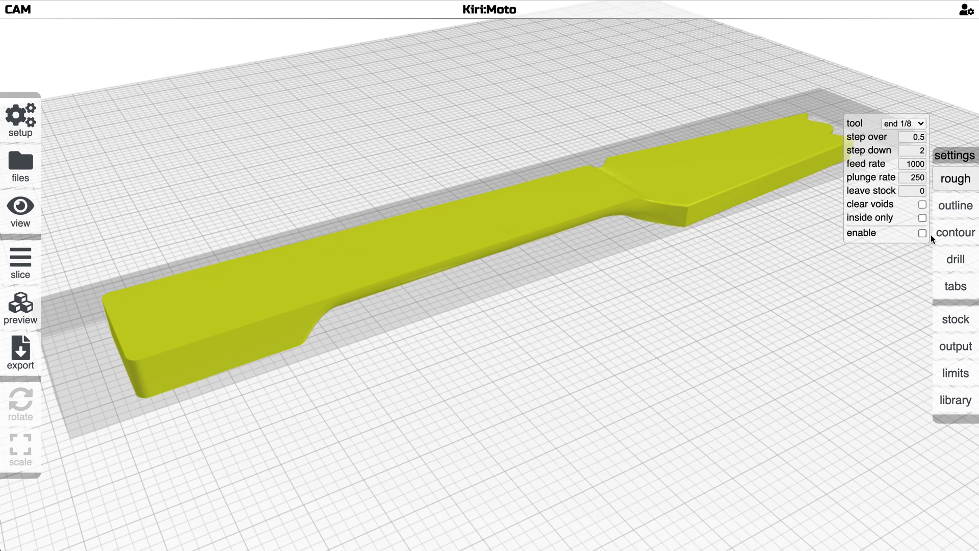
mouse_move(931, 237)
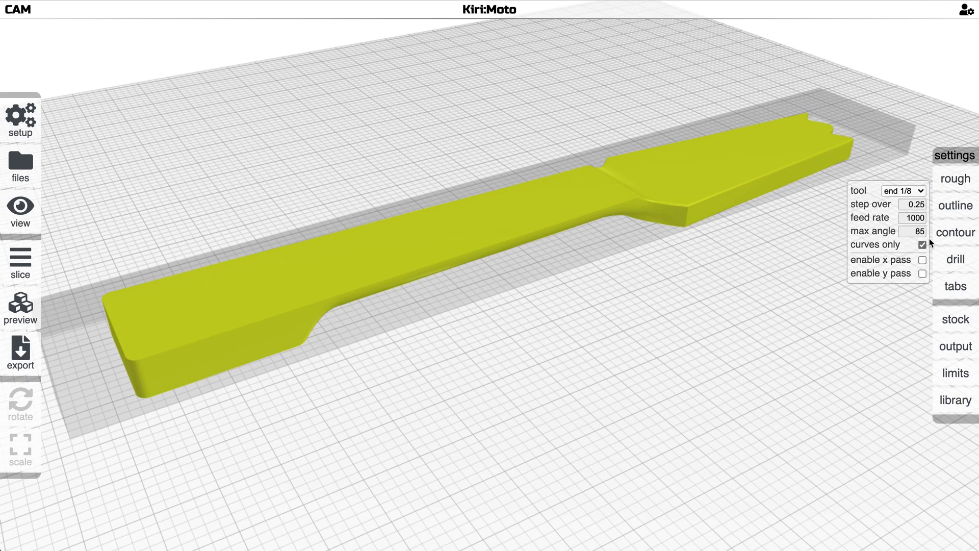
click(922, 274)
drag(827, 245, 653, 224)
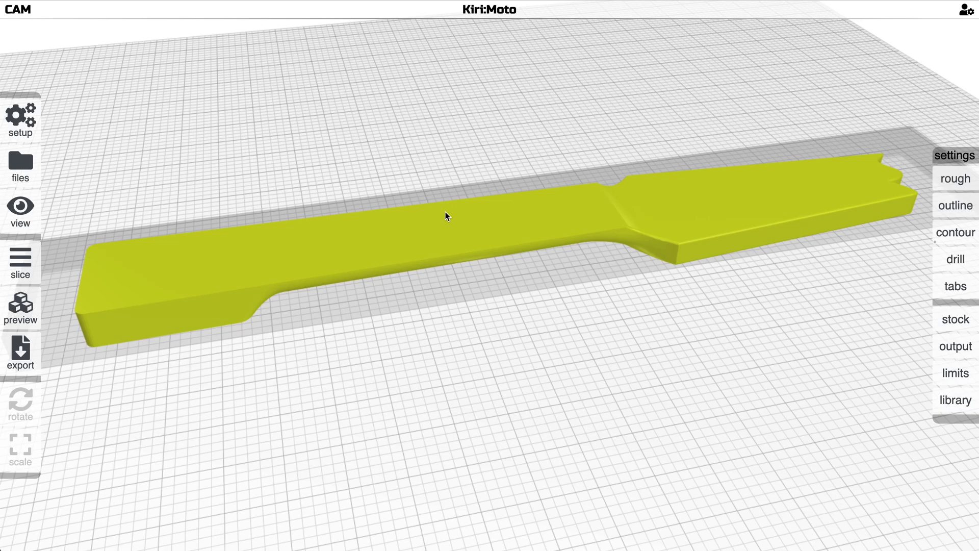
mouse_move(445, 212)
mouse_down()
mouse_move(634, 227)
mouse_move(557, 219)
mouse_move(568, 223)
mouse_up()
key(s)
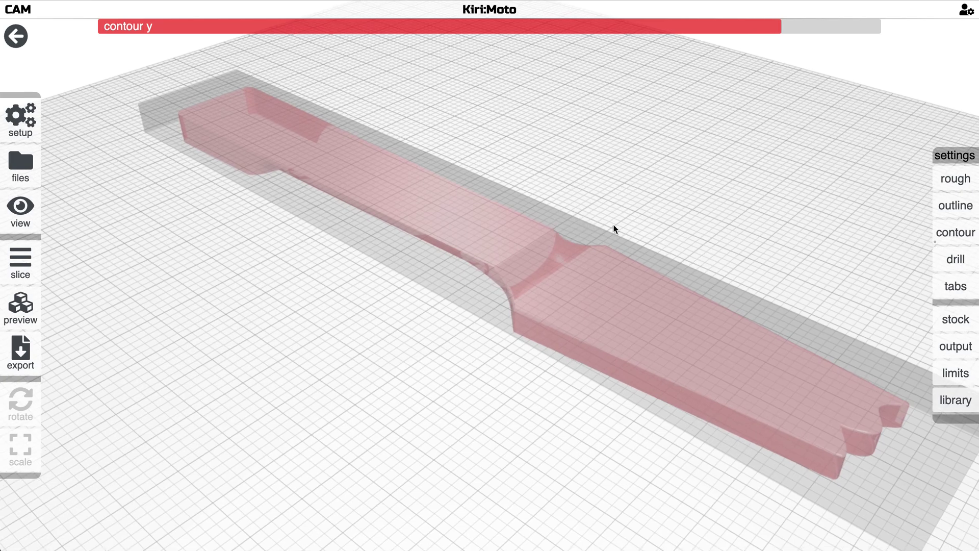
Step: Examine the Y contour layers around the headstock transition, moving from a partial range to all layers
drag(703, 190, 641, 226)
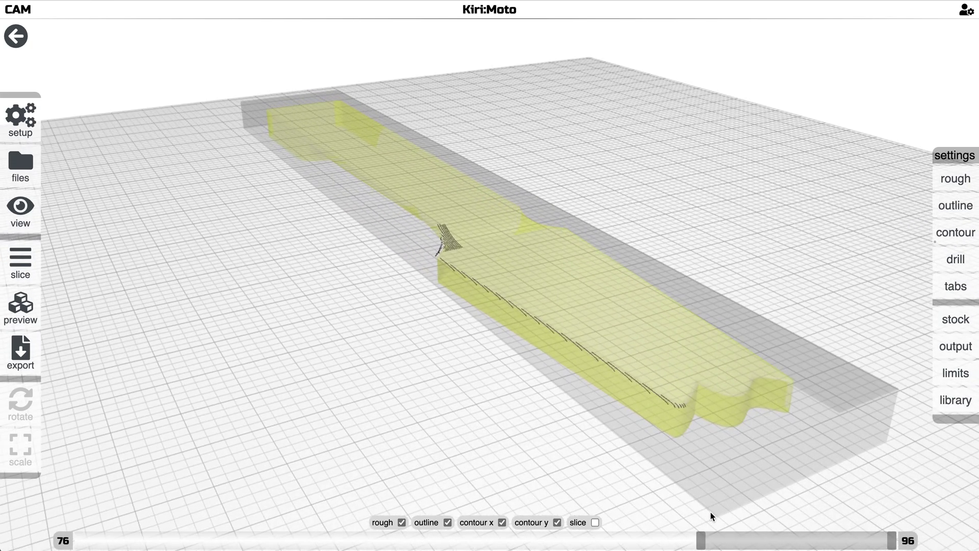
drag(698, 540, 78, 510)
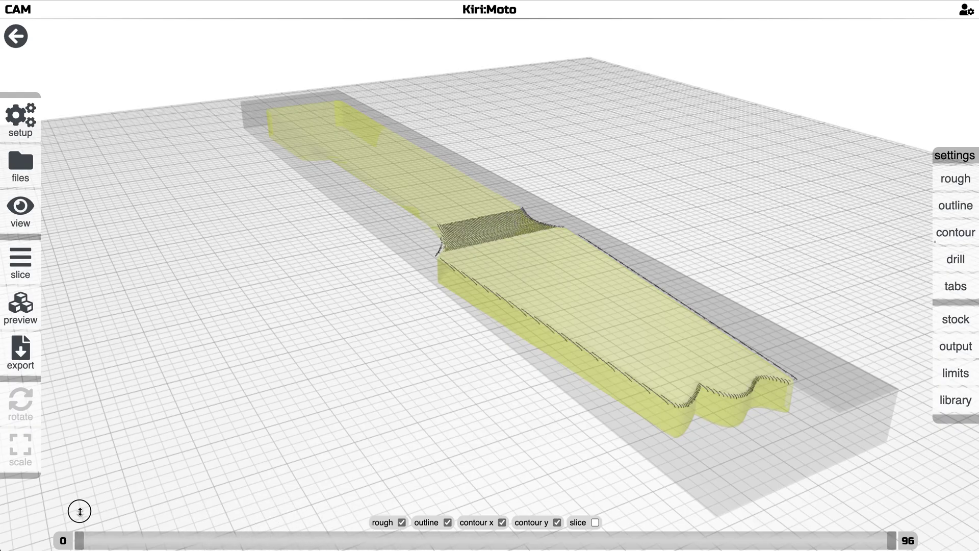
drag(488, 336, 511, 357)
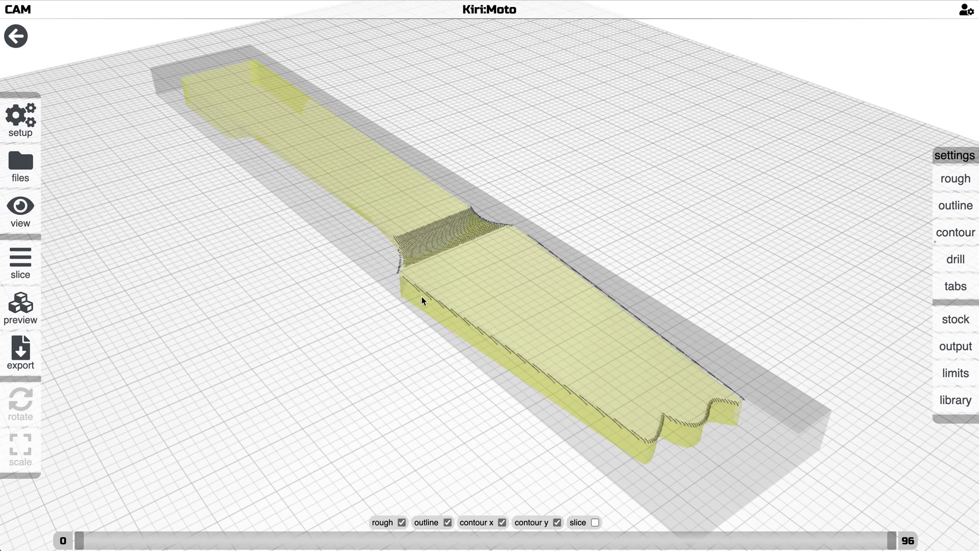
drag(421, 296, 562, 313)
Step: Turn roughing back on with the Y contour pass and re-slice the flipped neck
mouse_move(970, 247)
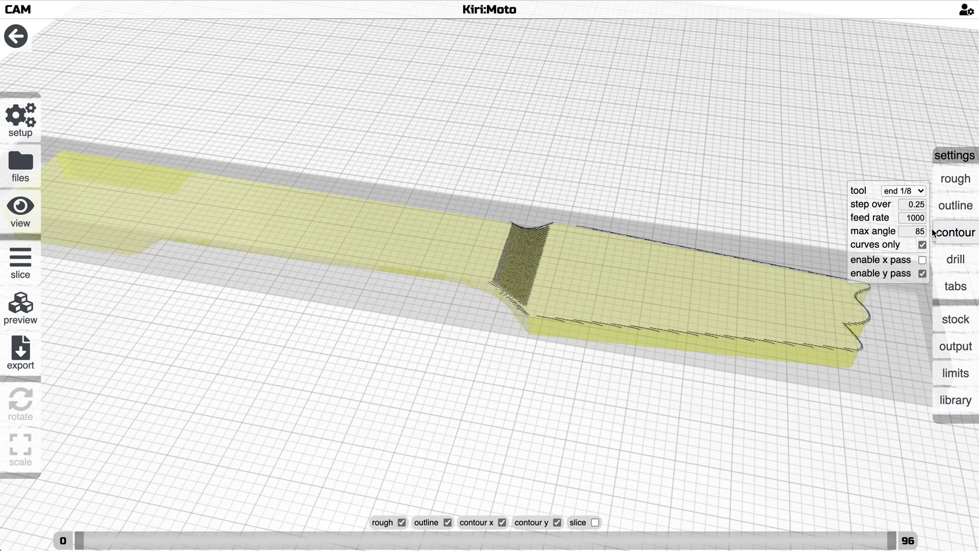
mouse_move(951, 183)
mouse_move(832, 219)
mouse_down()
mouse_move(776, 201)
mouse_move(829, 197)
mouse_move(641, 204)
mouse_move(664, 228)
mouse_move(687, 201)
mouse_move(700, 213)
mouse_up()
key(s)
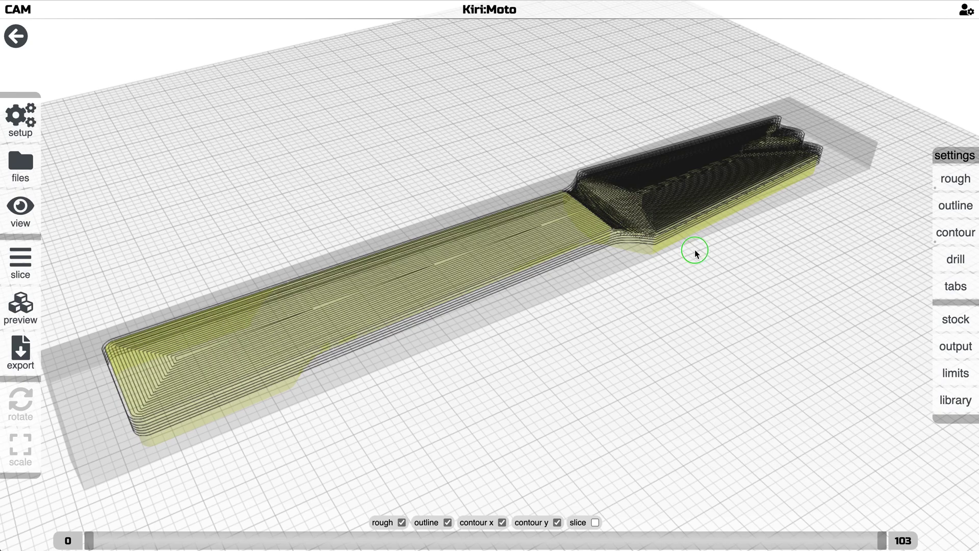
drag(694, 249, 691, 219)
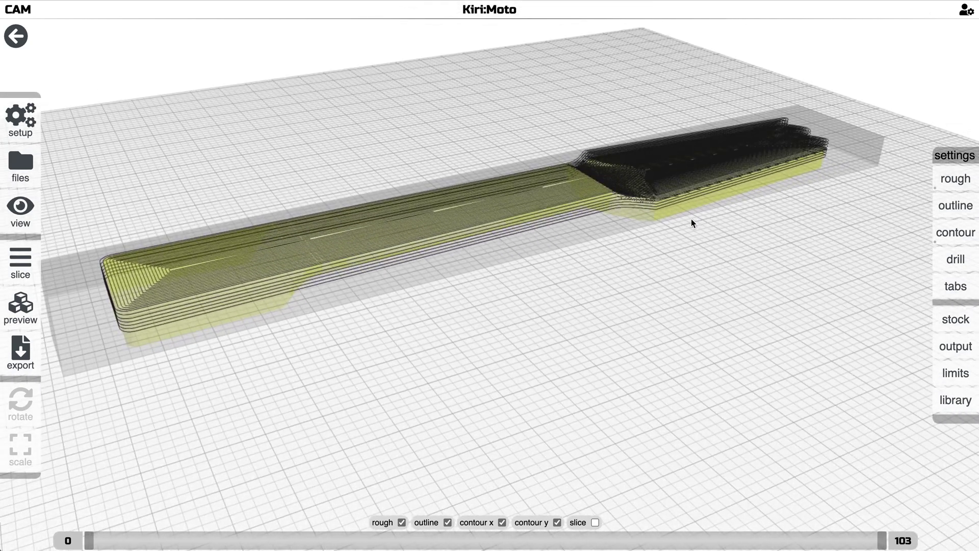
Step: Preview the flipped side's toolpaths, step through the layer range, and return to the arrangement view
key(p)
drag(92, 543, 635, 539)
scroll(693, 363, up, 1)
drag(693, 363, 482, 510)
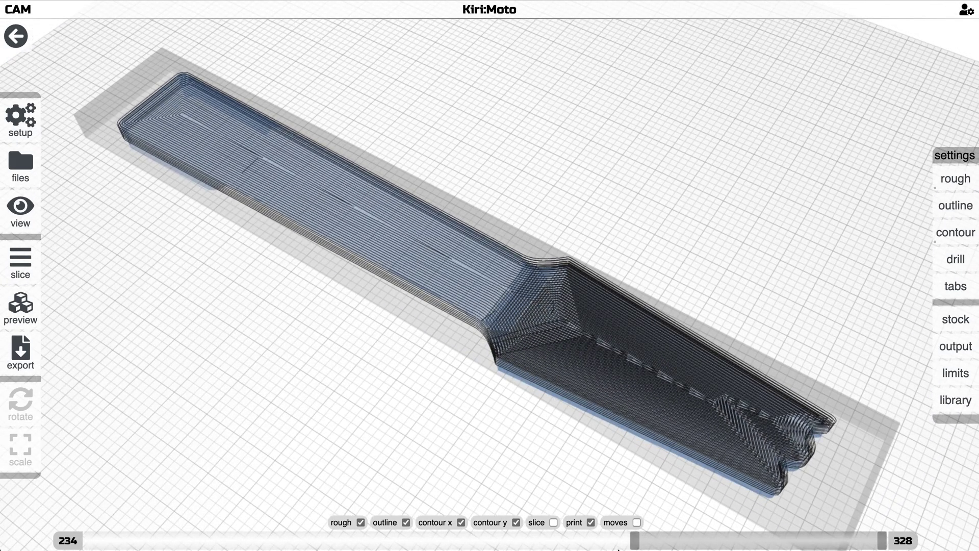
drag(636, 541, 822, 498)
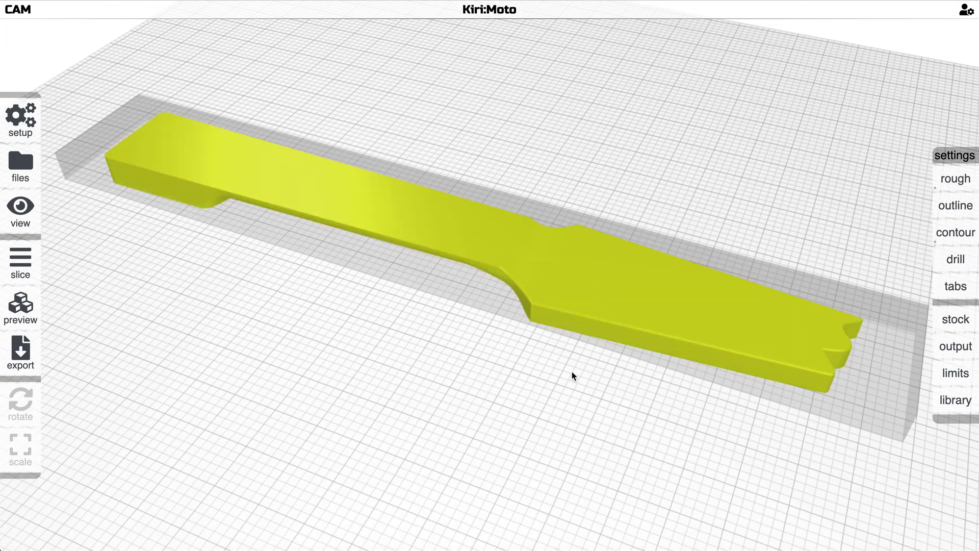
Step: Turn off roughing and the Y contour pass, and flip the neck back to its original side
drag(573, 376, 694, 371)
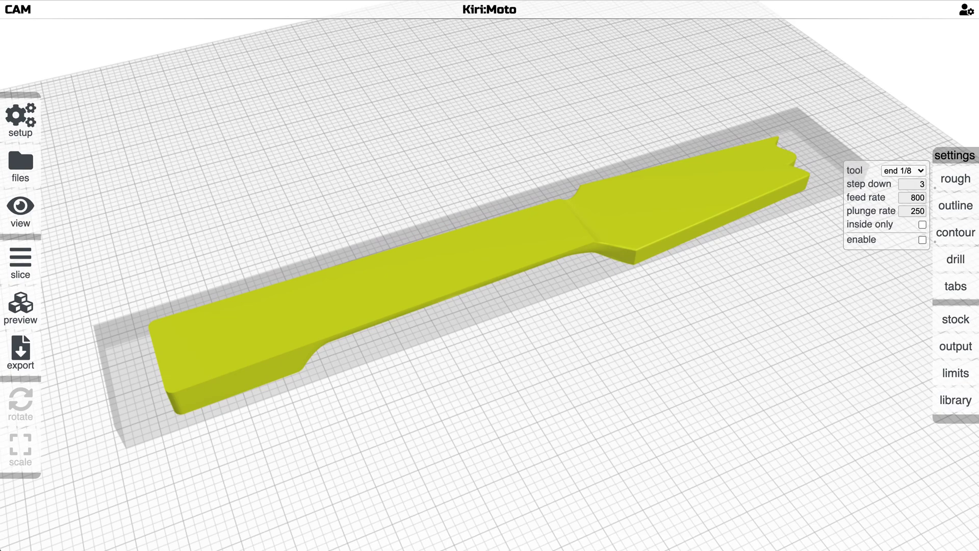
mouse_move(945, 233)
mouse_move(950, 183)
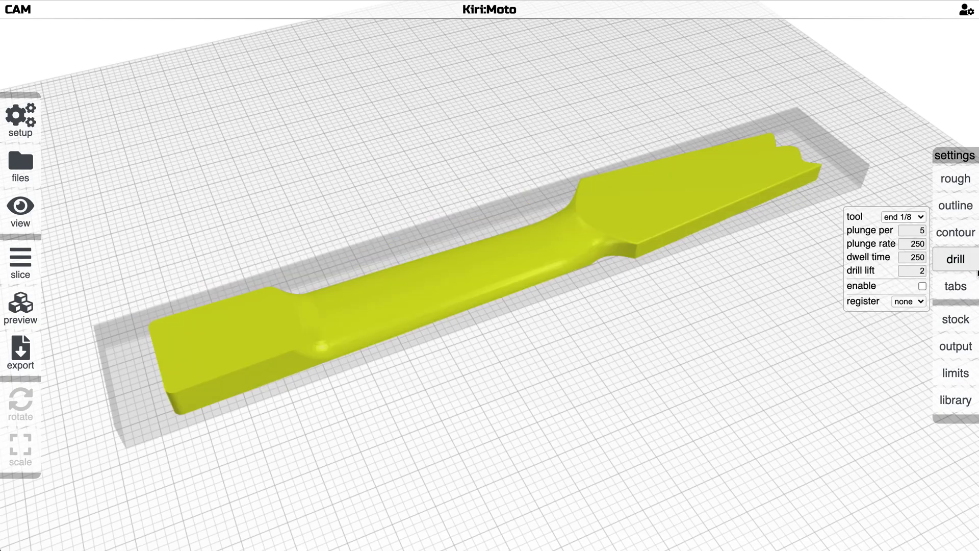
Step: Add drill registration holes at the middle of the stock's long sides and slice the job
mouse_move(955, 250)
click(910, 300)
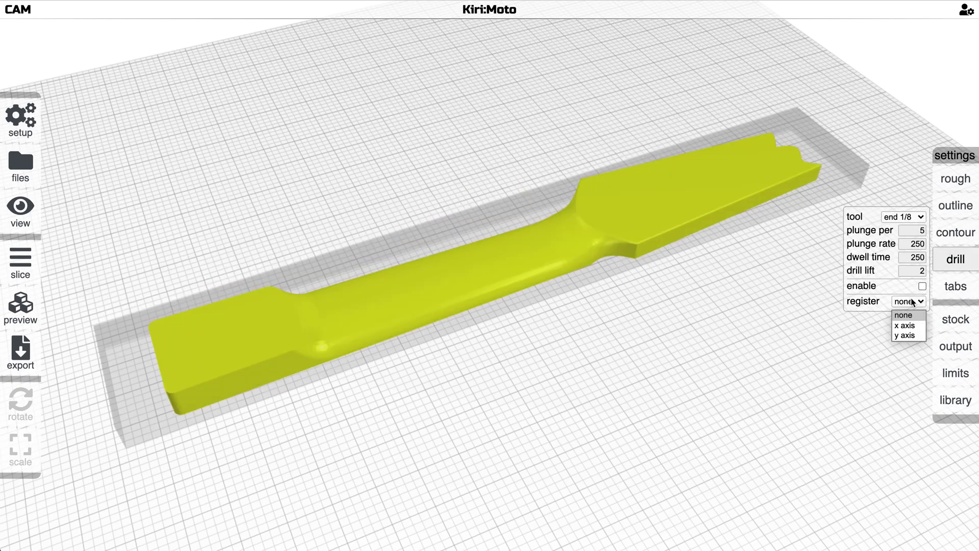
key(p)
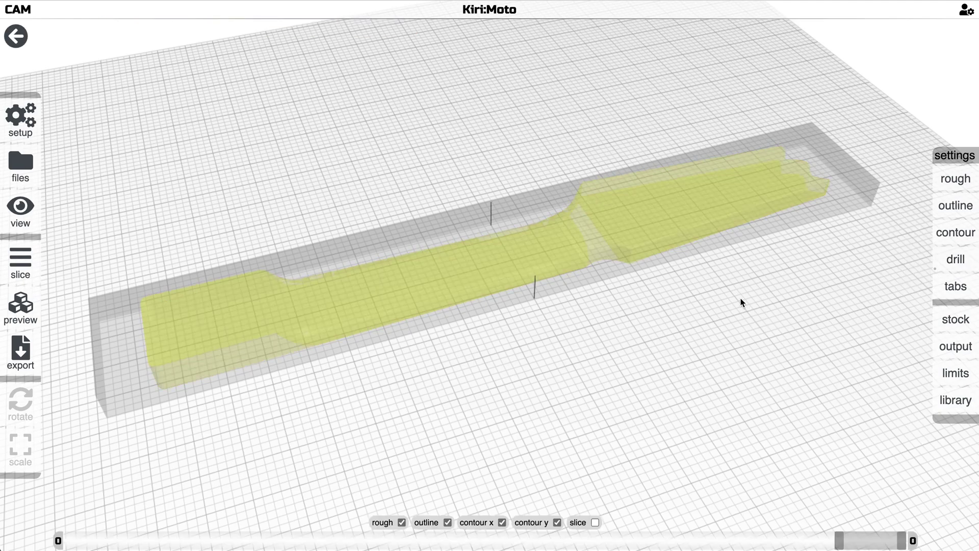
Step: Switch the drill registration holes to the X axis, at the two ends of the stock, and re-slice
drag(741, 299, 739, 308)
mouse_move(961, 271)
click(909, 302)
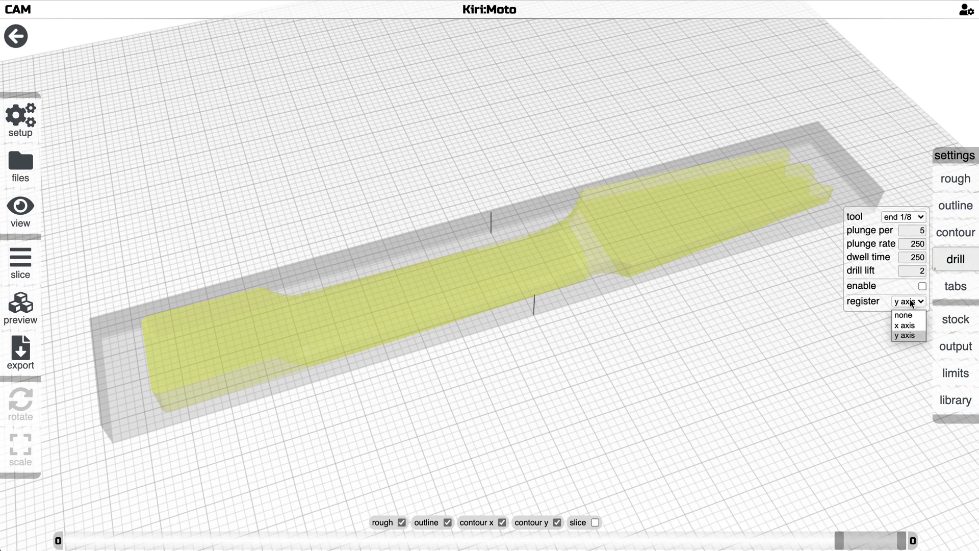
click(907, 324)
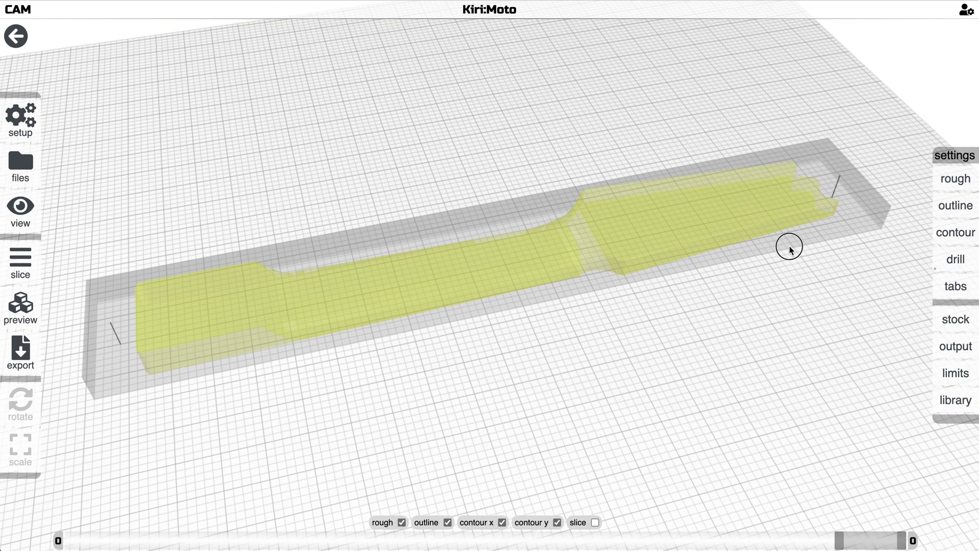
drag(790, 247, 817, 242)
Step: Set the drill registration option to none
mouse_move(956, 286)
mouse_move(933, 265)
click(917, 301)
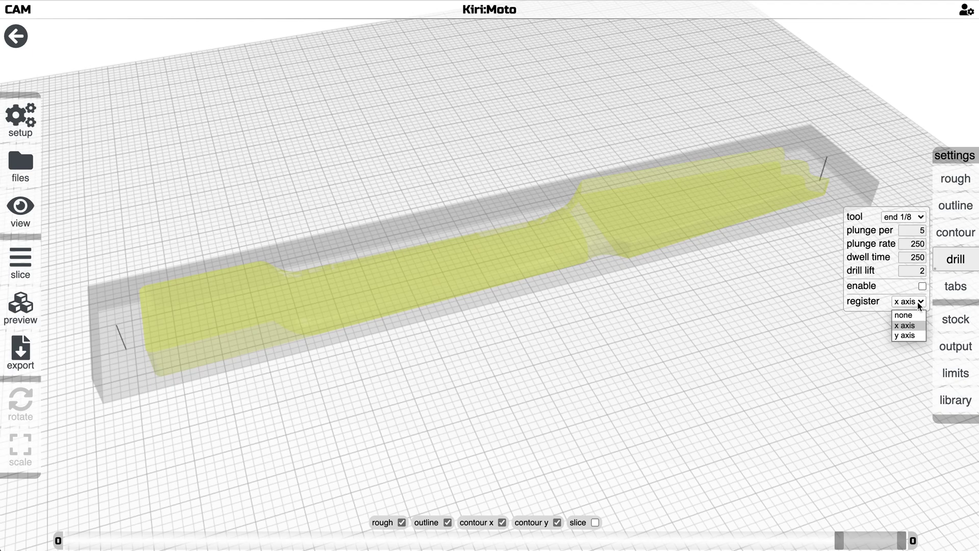
click(914, 313)
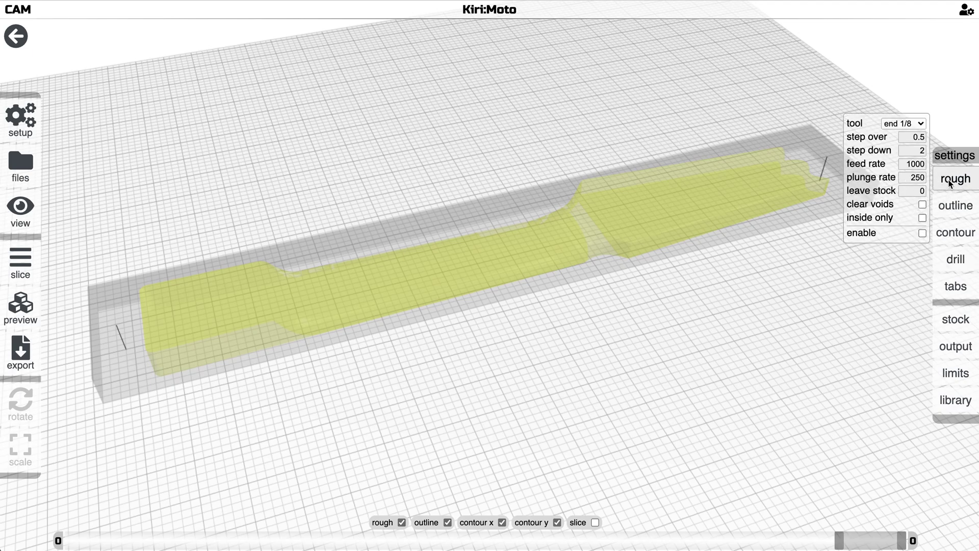
Step: Turn roughing and the X contour pass back on and slice the neck
mouse_move(941, 234)
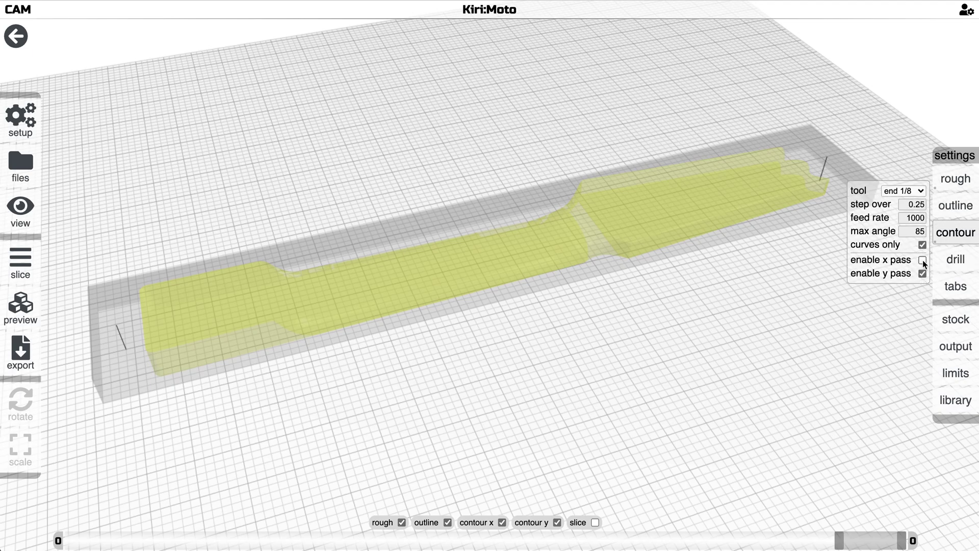
key(s)
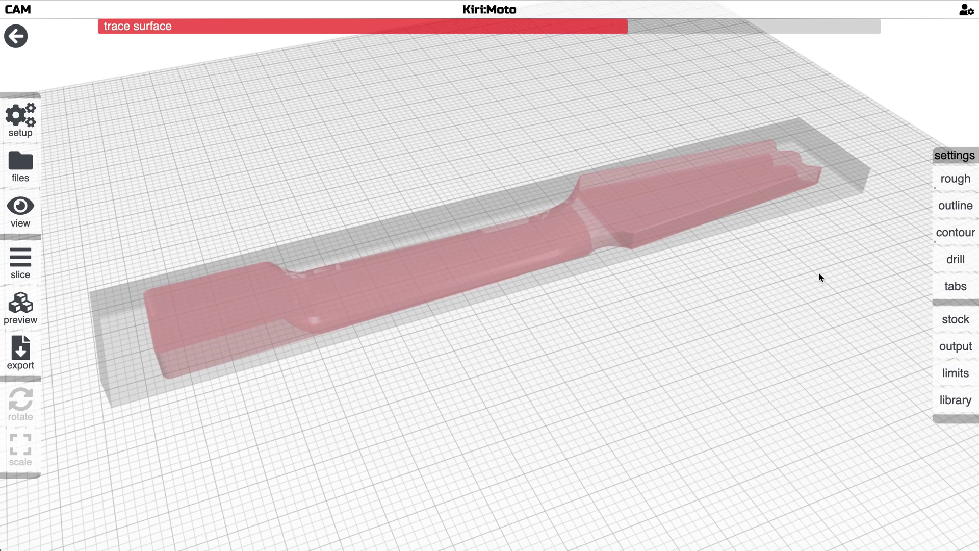
scroll(820, 273, up, 2)
scroll(820, 273, down, 1)
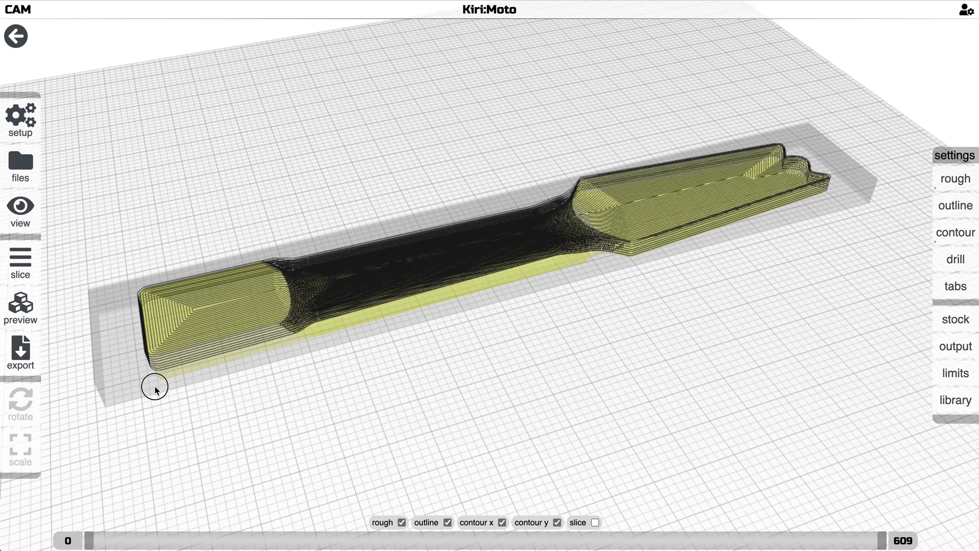
Step: Enable the show origin preference to display the job's origin marker at the stock
drag(155, 386, 130, 376)
mouse_move(26, 107)
click(154, 121)
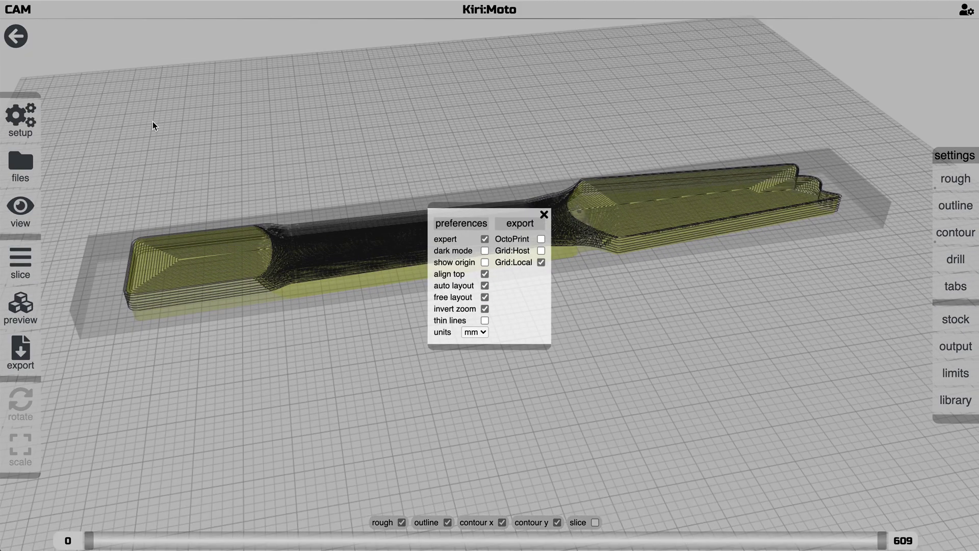
click(484, 264)
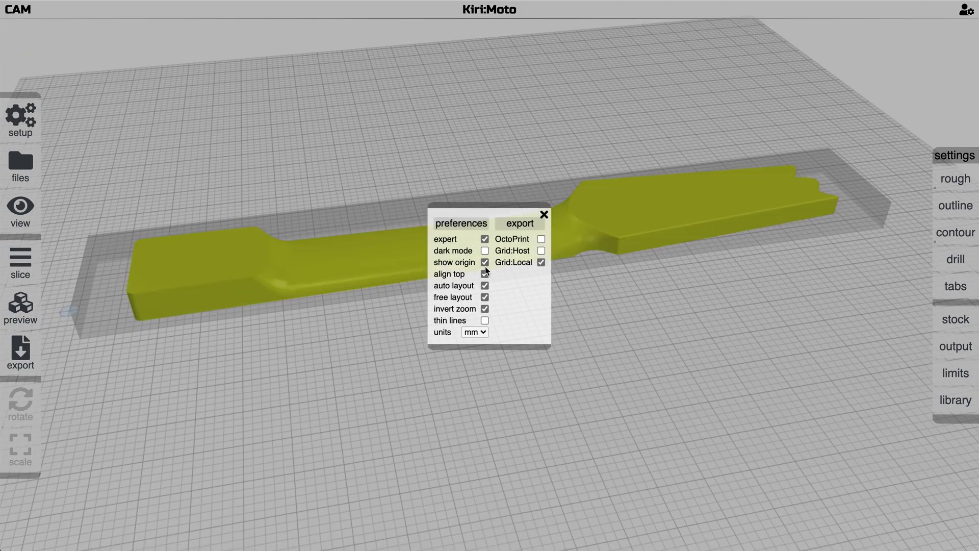
click(545, 214)
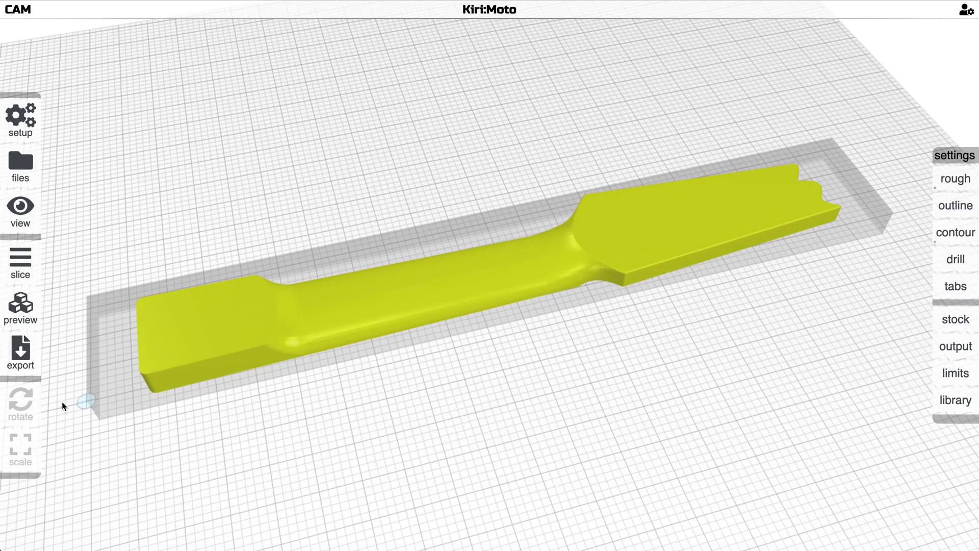
Step: Flip the neck over to its other side within the stock
drag(563, 443, 556, 397)
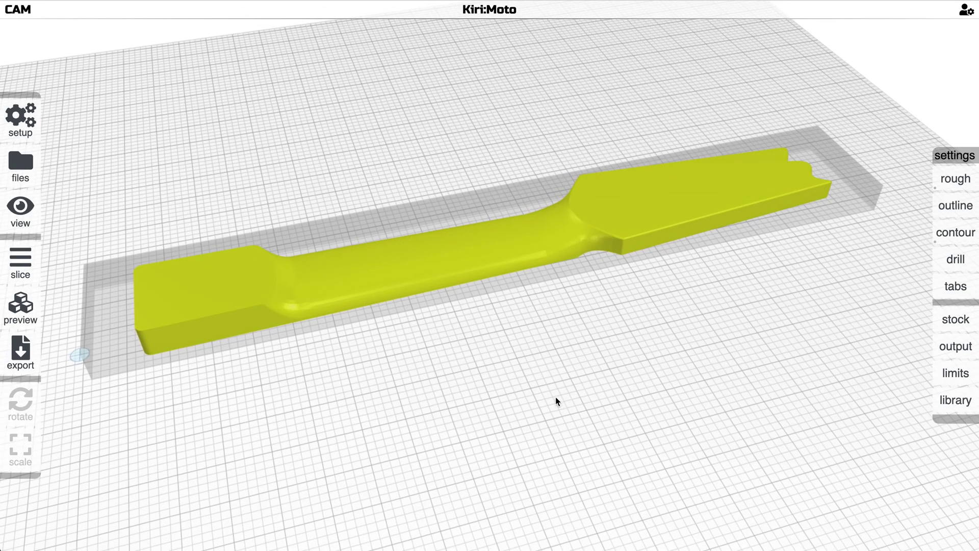
scroll(550, 395, down, 10)
scroll(550, 394, up, 15)
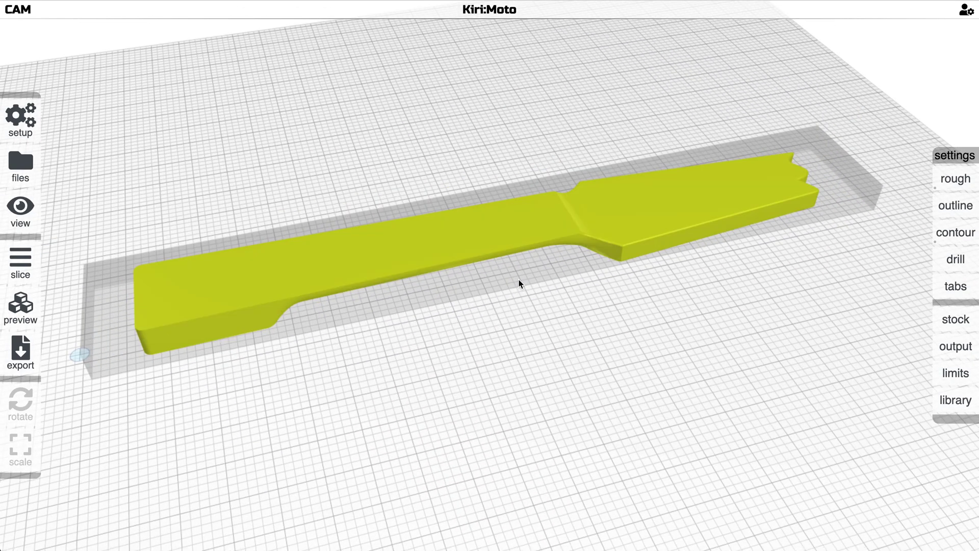
Step: Contour the flipped neck with only the curves-only Y pass, keeping roughing enabled, and slice it
mouse_move(946, 173)
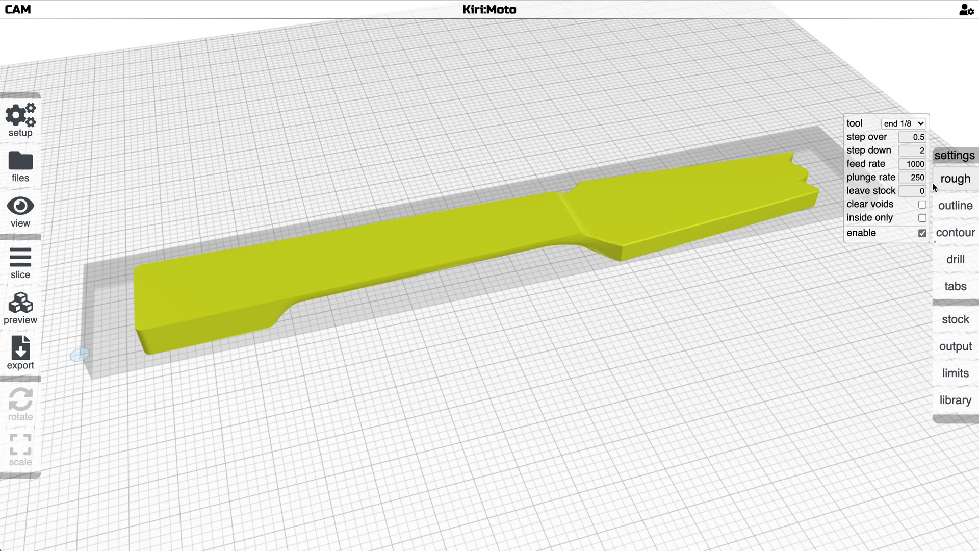
mouse_move(939, 231)
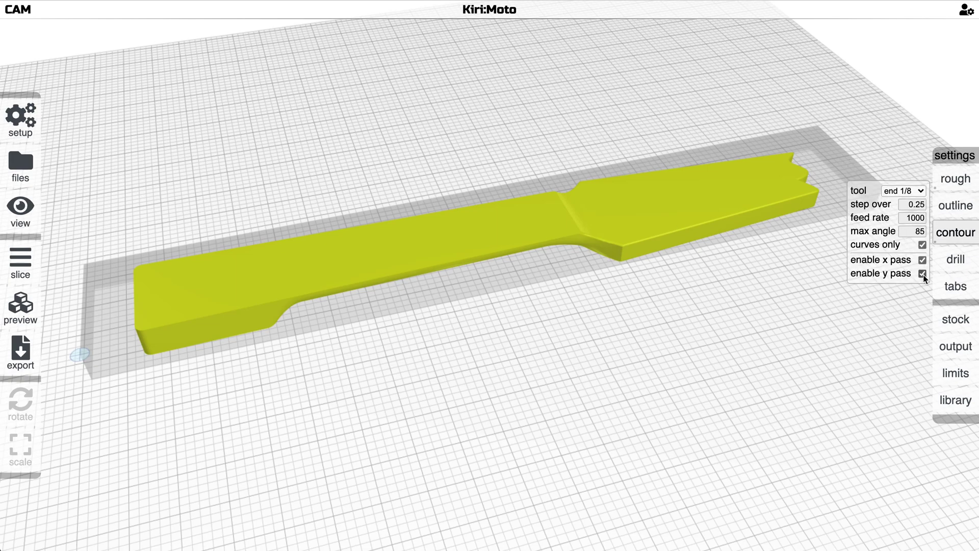
click(924, 260)
drag(688, 275, 694, 274)
key(s)
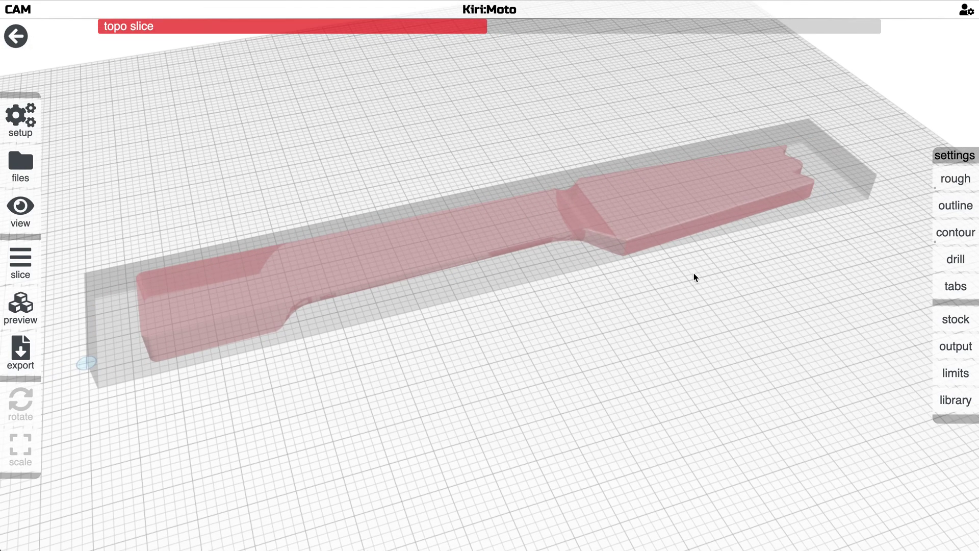
Step: Leave the flipped neck's slice view and examine the model and origin marker in the arrangement view
drag(694, 277, 613, 268)
key(Escape)
scroll(609, 284, up, 4)
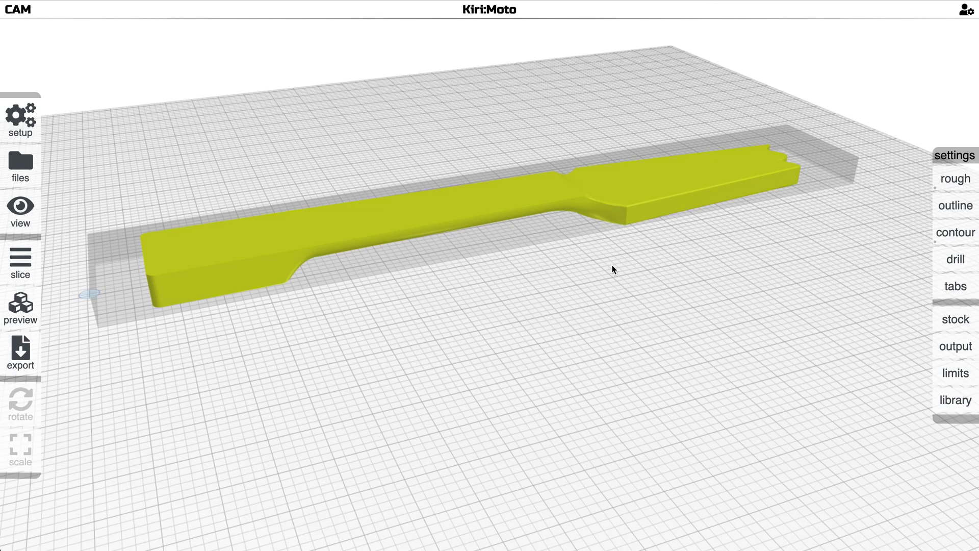
drag(613, 269, 630, 264)
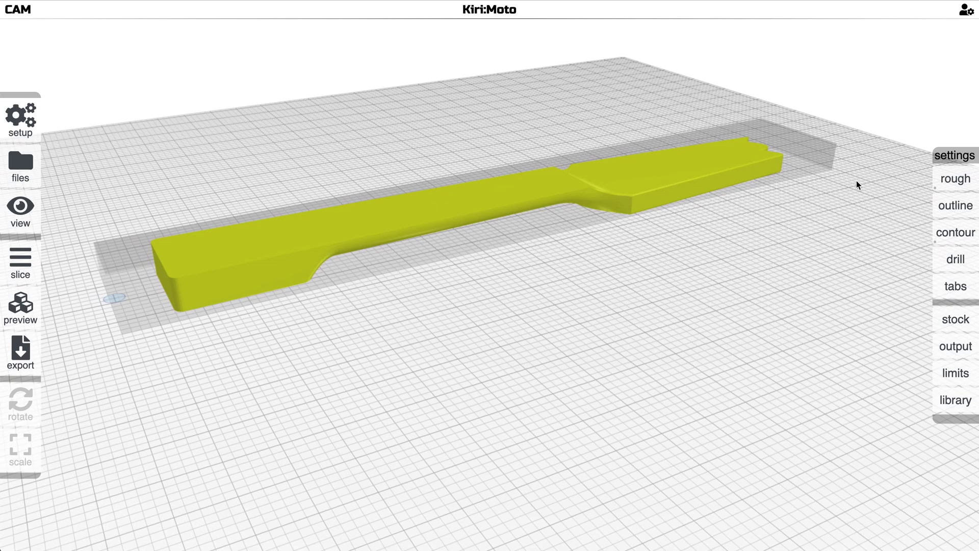